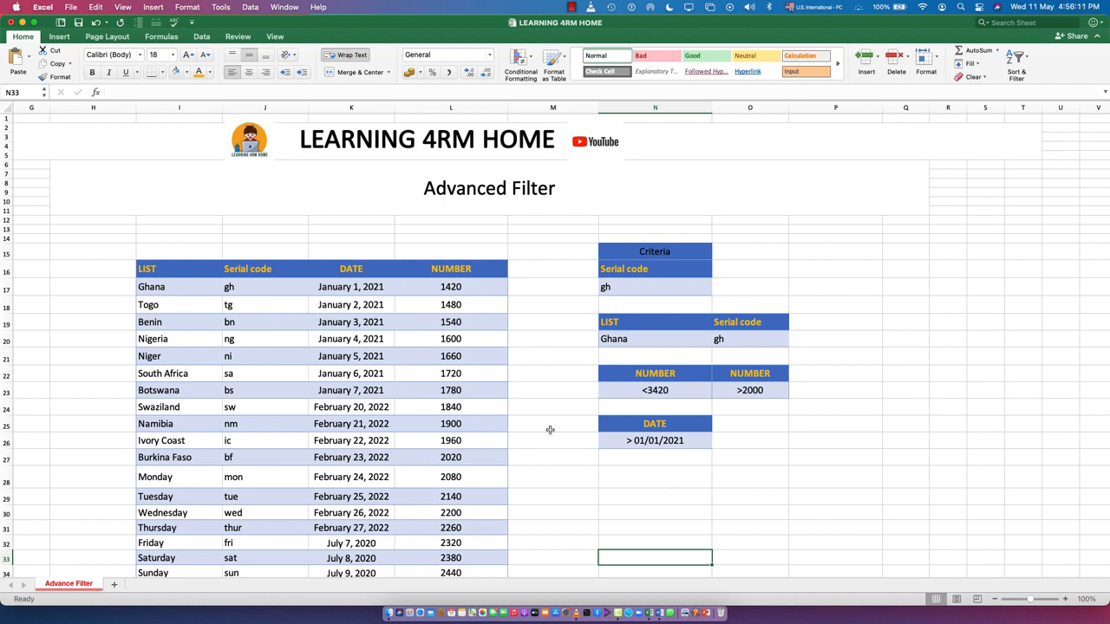
pyautogui.scroll(-1, 693, 537)
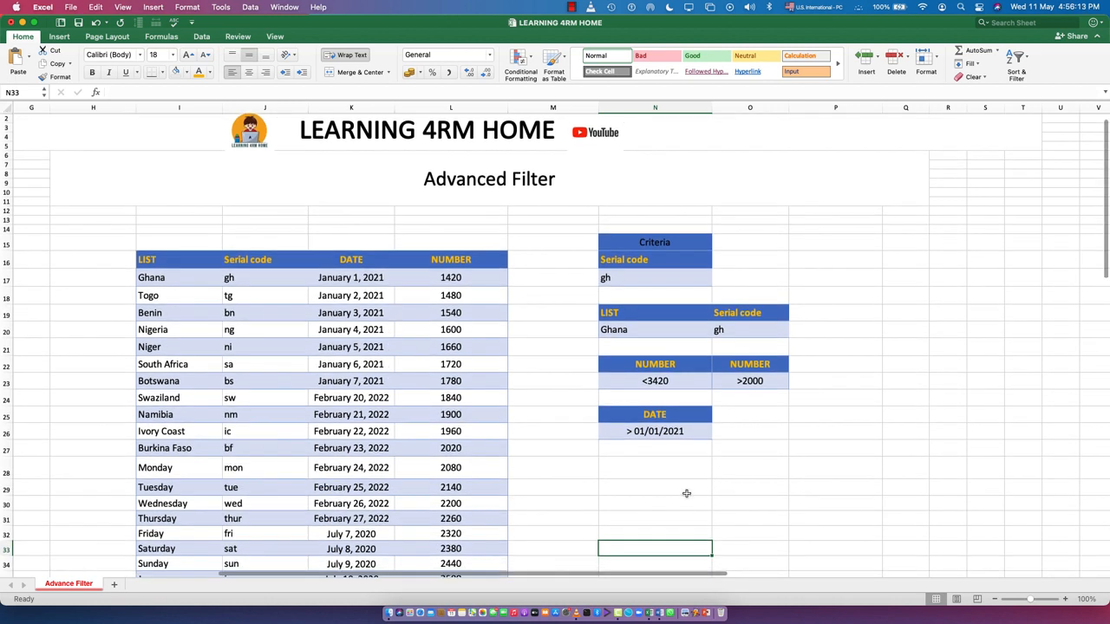
pyautogui.scroll(-2, 685, 494)
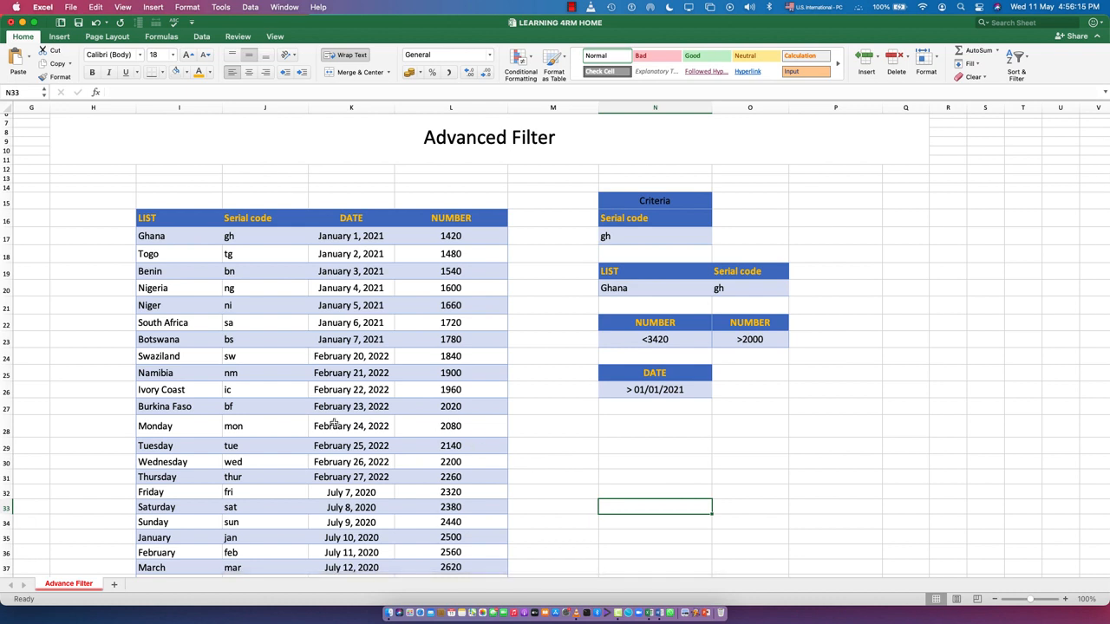
pyautogui.click(653, 476)
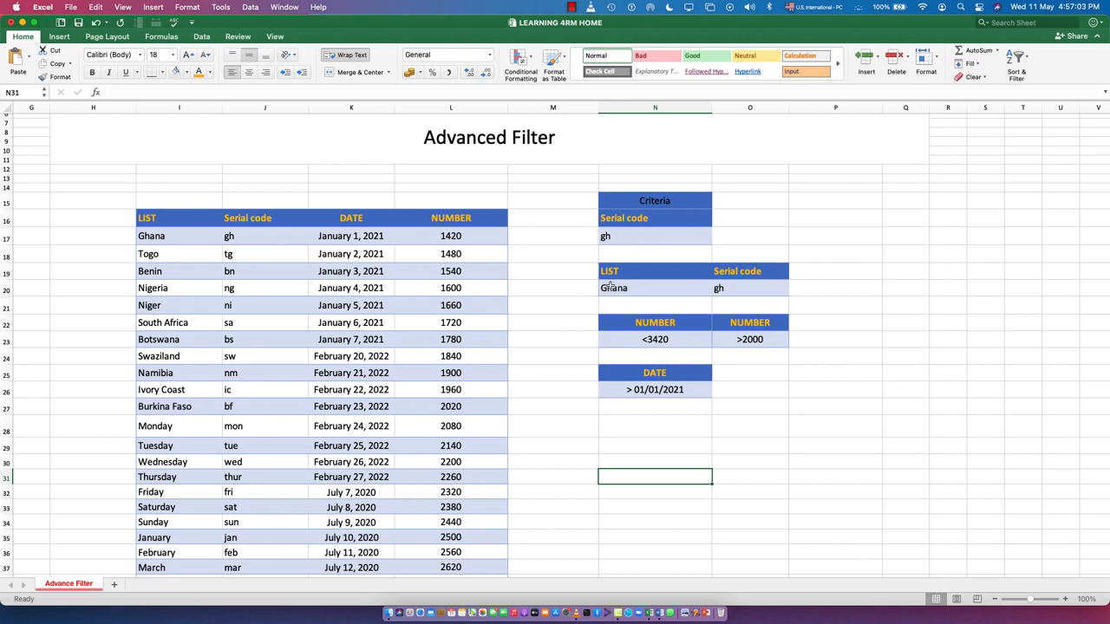
# Step: Change the serial code in cell J47, in the second Ghana row of the data table, to ghana
pyautogui.scroll(-6, 261, 448)
pyautogui.scroll(5, 255, 362)
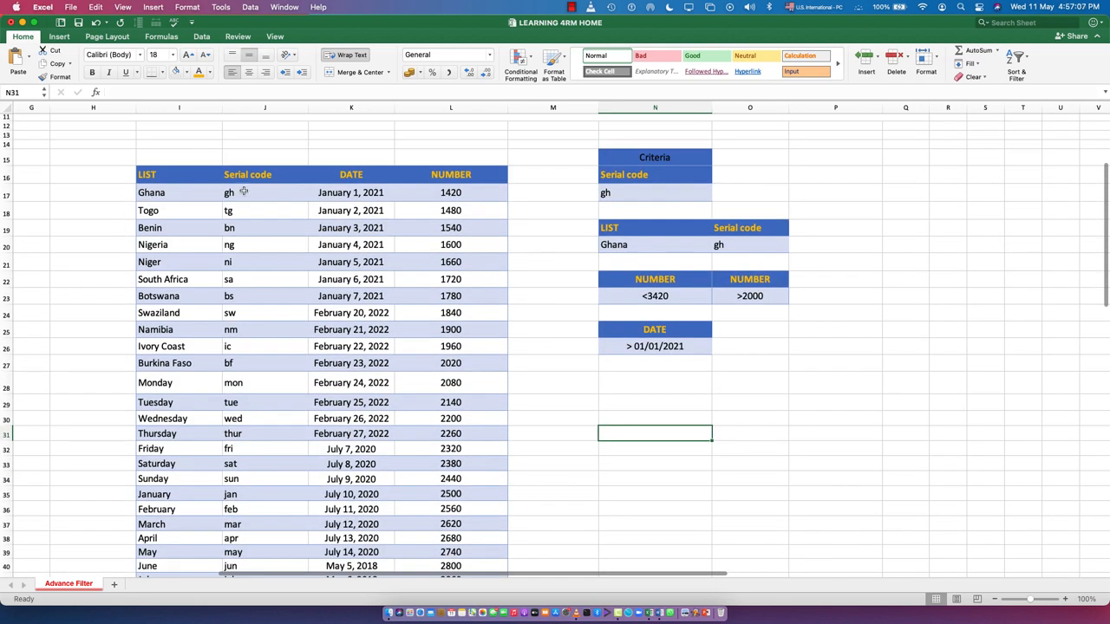
pyautogui.scroll(-5, 234, 192)
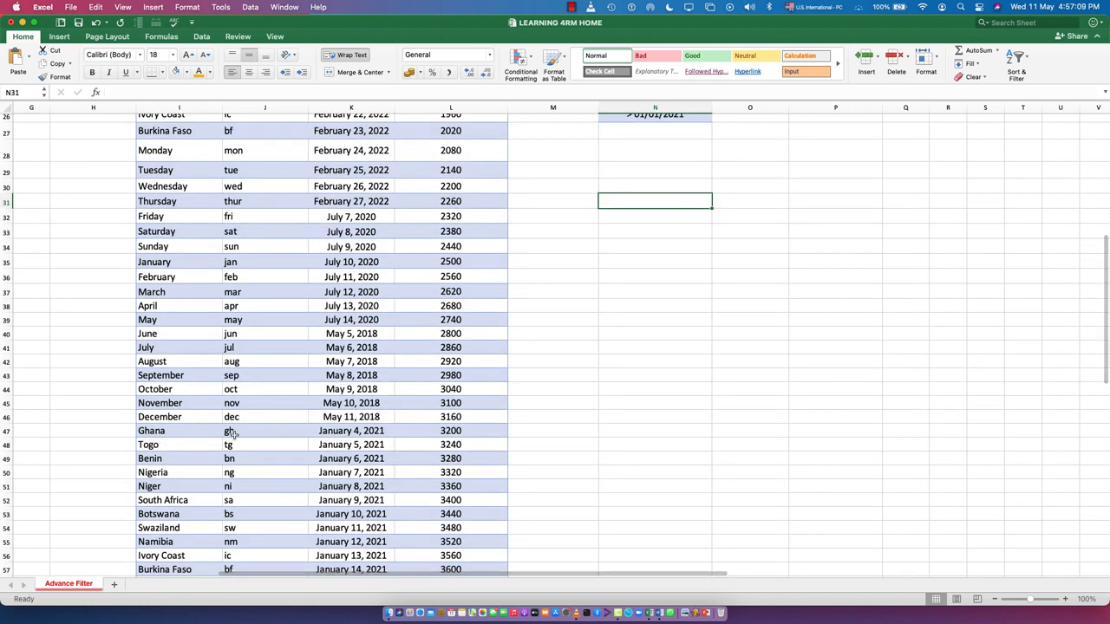
pyautogui.doubleClick(234, 431)
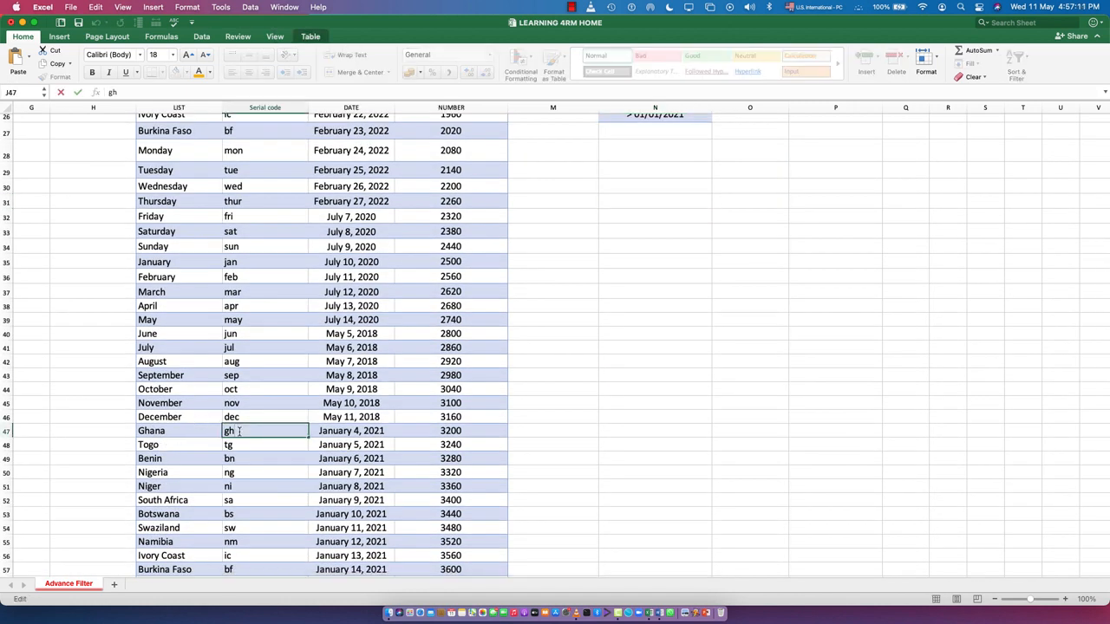
pyautogui.press('BackSpace')
pyautogui.press('BackSpace')
pyautogui.write('ghana')
pyautogui.click(245, 485)
pyautogui.scroll(-10, 243, 468)
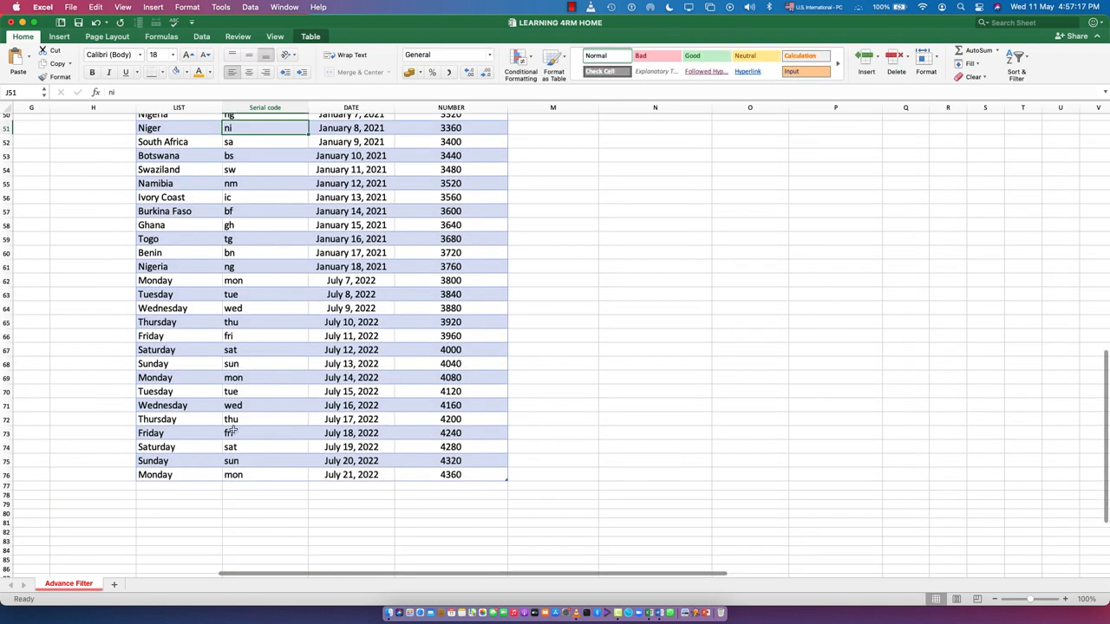
pyautogui.scroll(10, 216, 347)
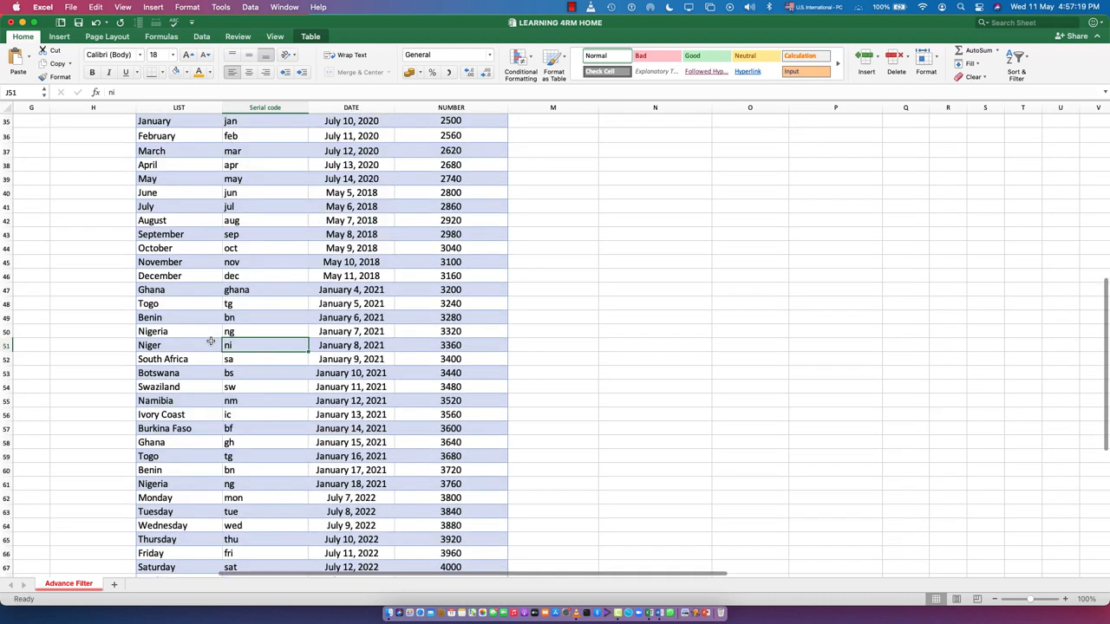
pyautogui.scroll(3, 211, 341)
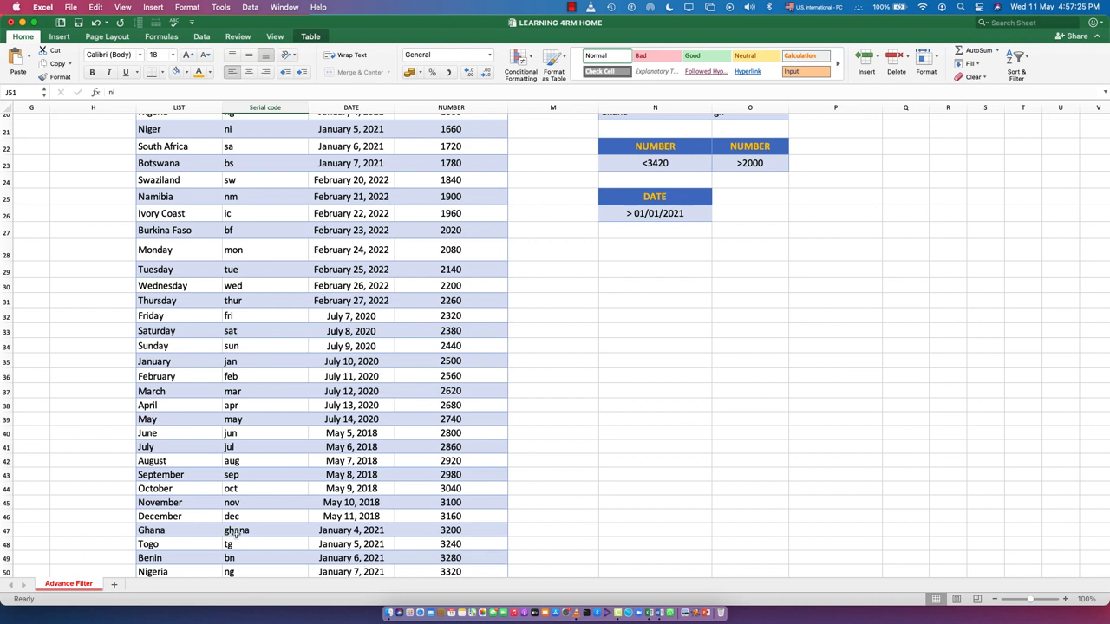
pyautogui.scroll(7, 246, 477)
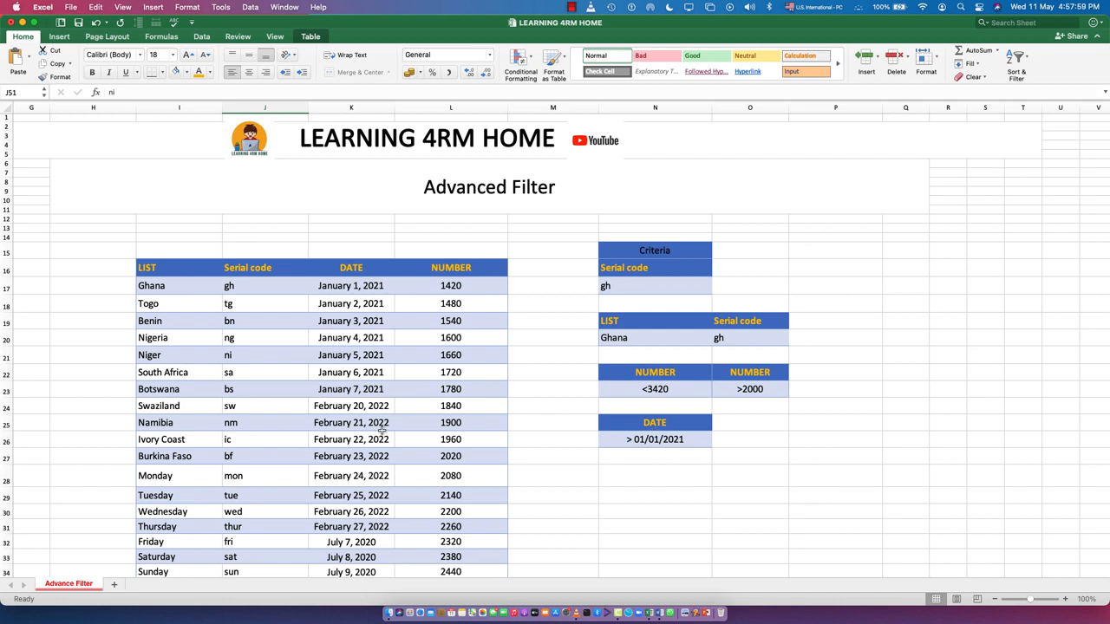
pyautogui.scroll(1, 460, 379)
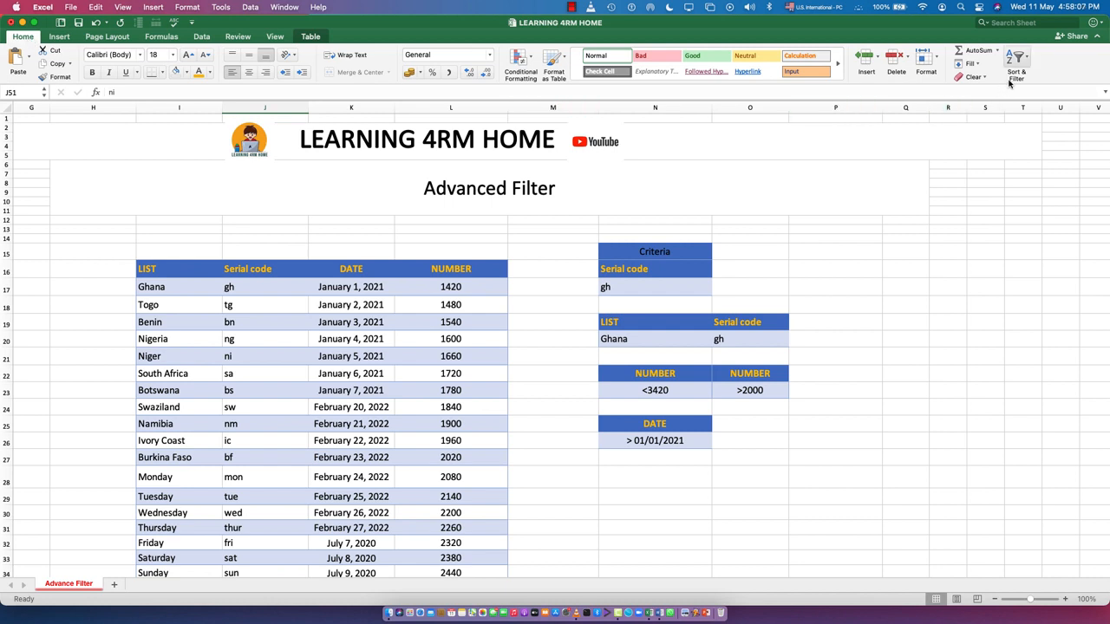
pyautogui.click(1027, 59)
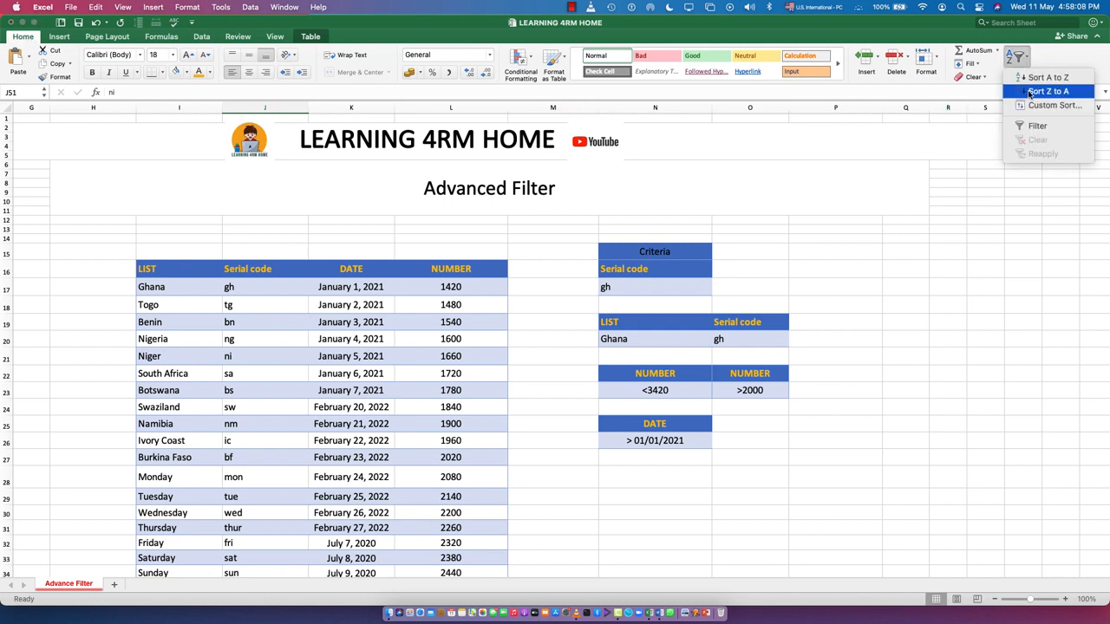
pyautogui.click(972, 93)
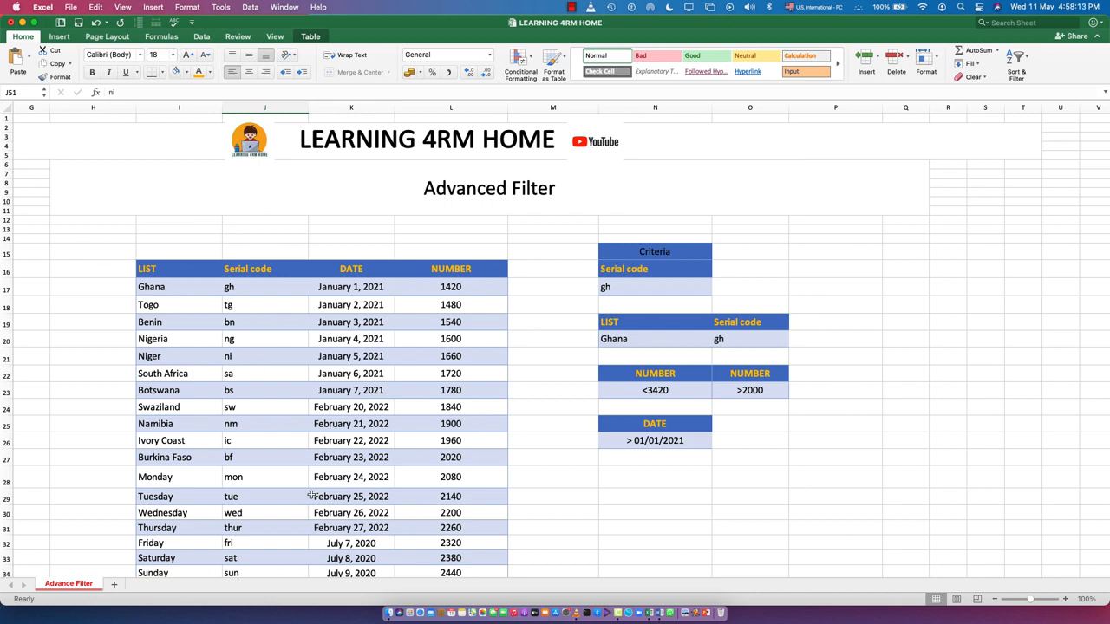
# Step: Start an Advanced Filter on the data table and choose to copy the results to another location
pyautogui.click(249, 9)
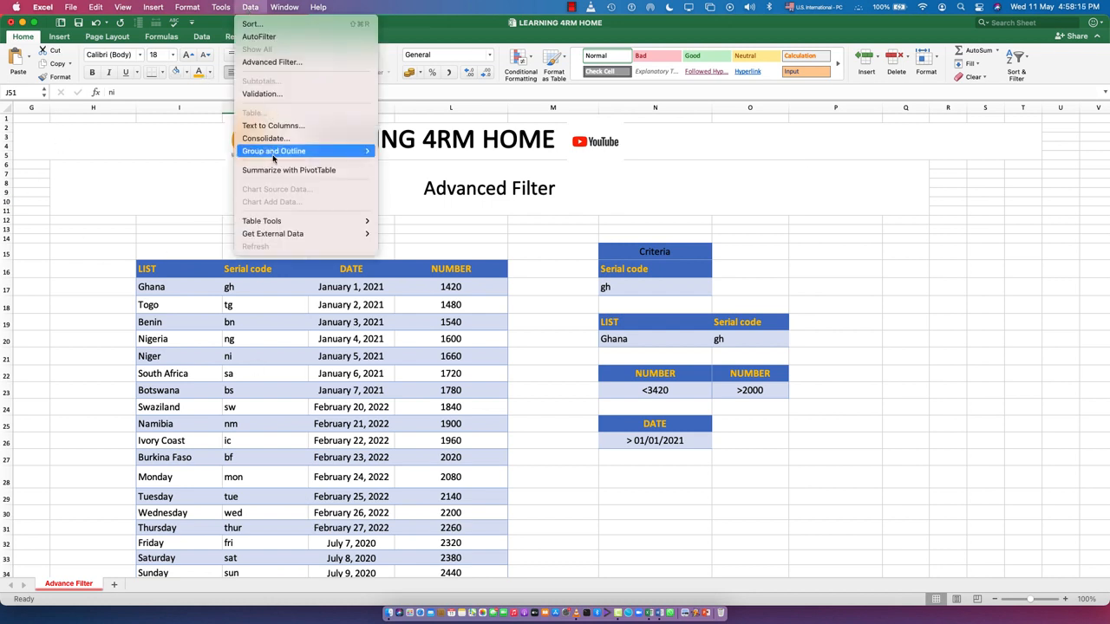
pyautogui.click(269, 62)
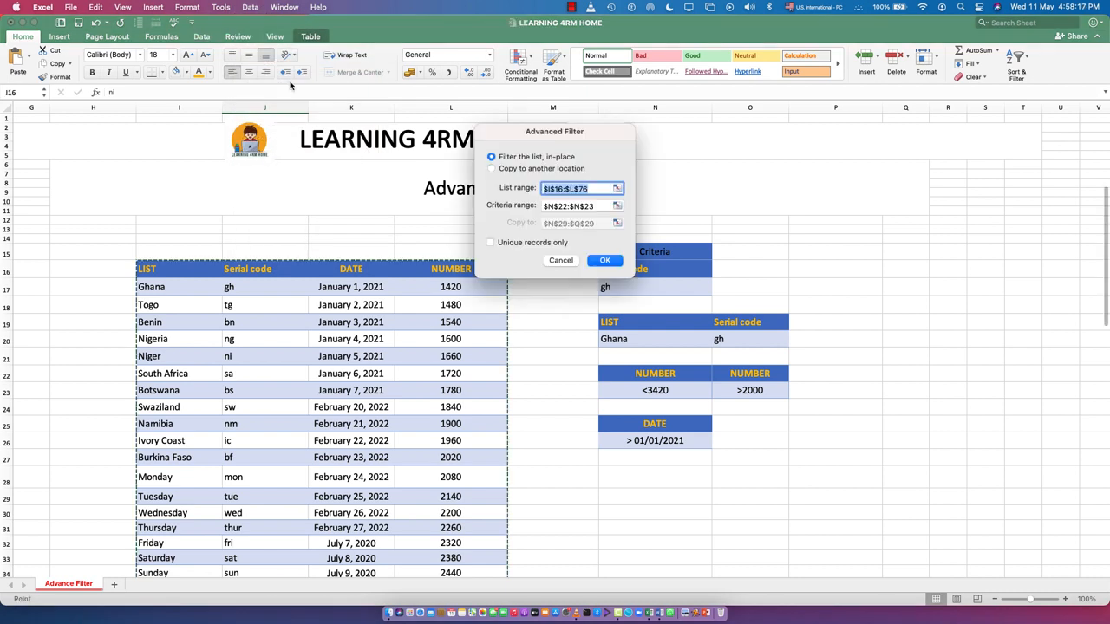
pyautogui.moveTo(538, 132); pyautogui.dragTo(869, 155)
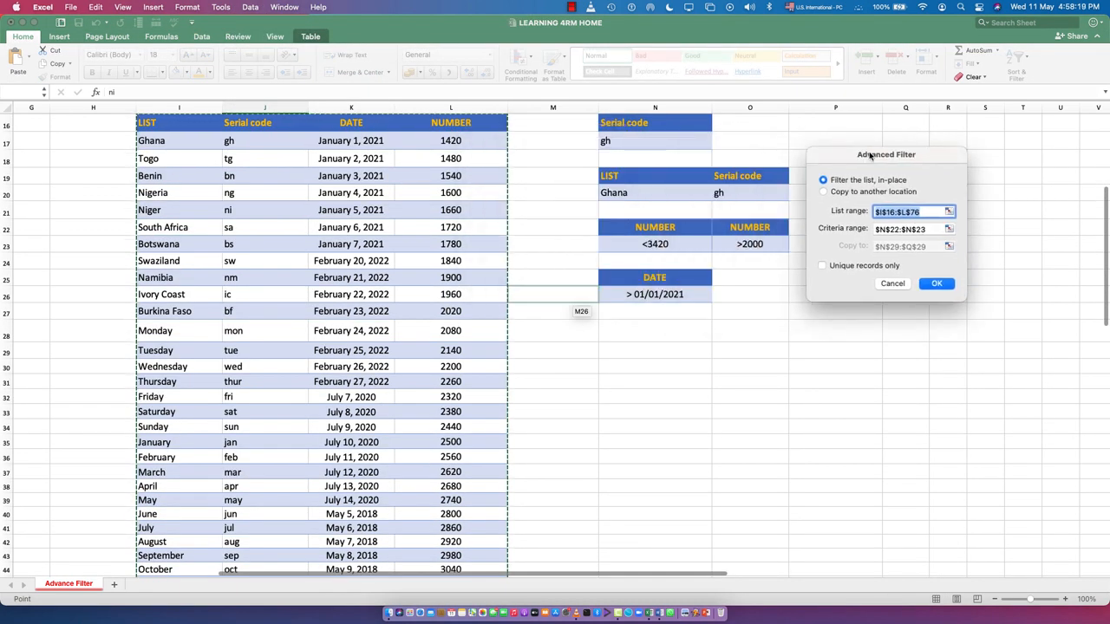
pyautogui.click(837, 192)
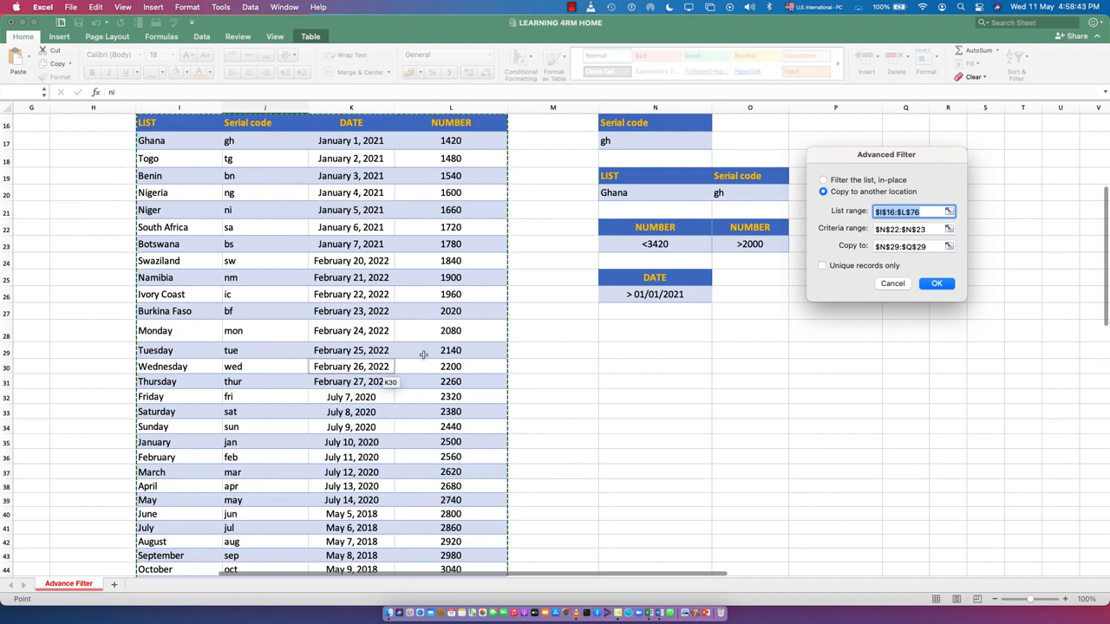
# Step: Replace the filter's criteria range with cell N17, which holds the gh serial code
pyautogui.click(940, 230)
pyautogui.press('BackSpace')
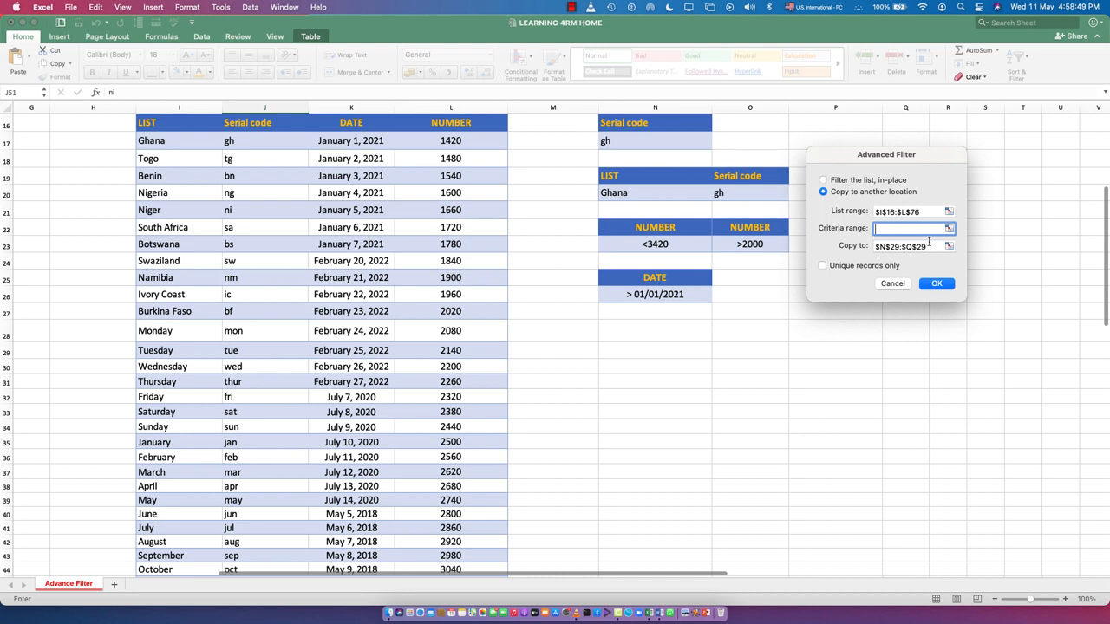
pyautogui.click(949, 229)
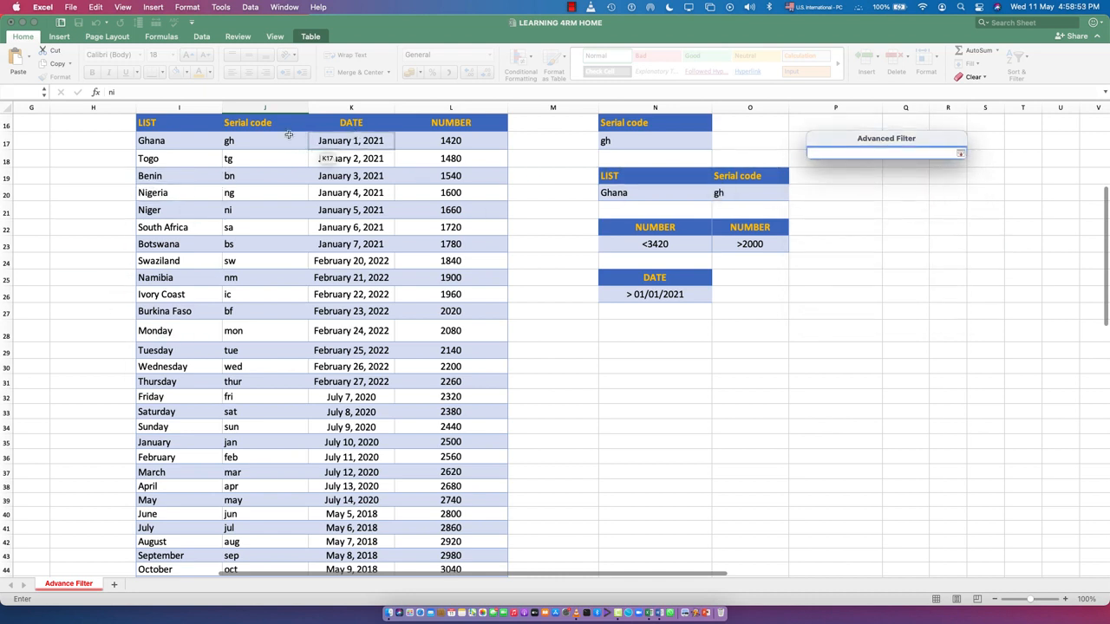
pyautogui.click(621, 141)
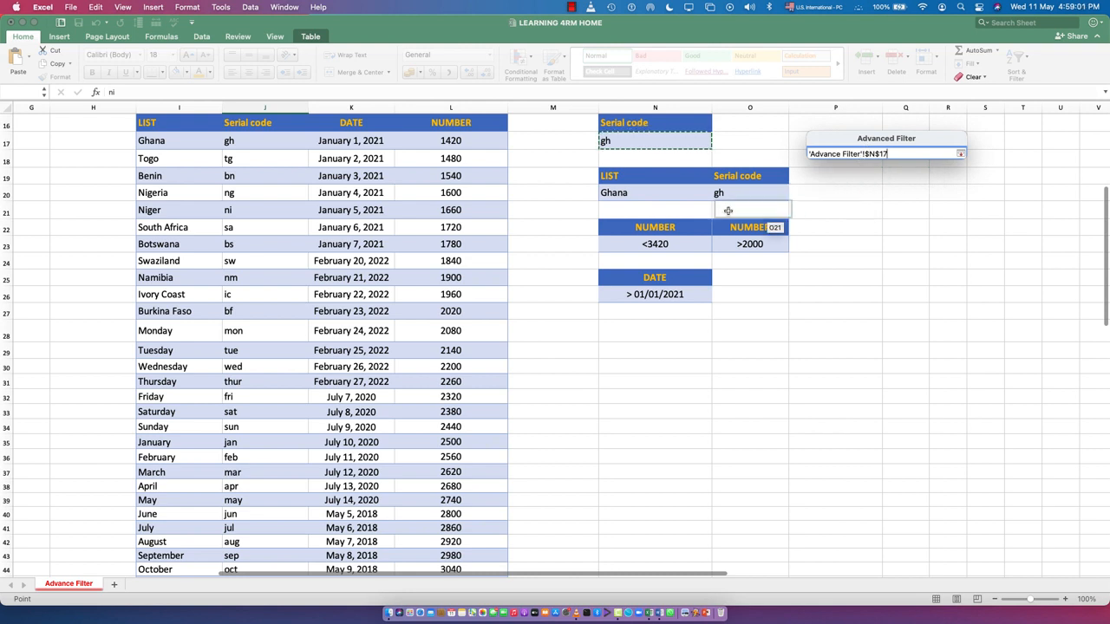
pyautogui.click(960, 154)
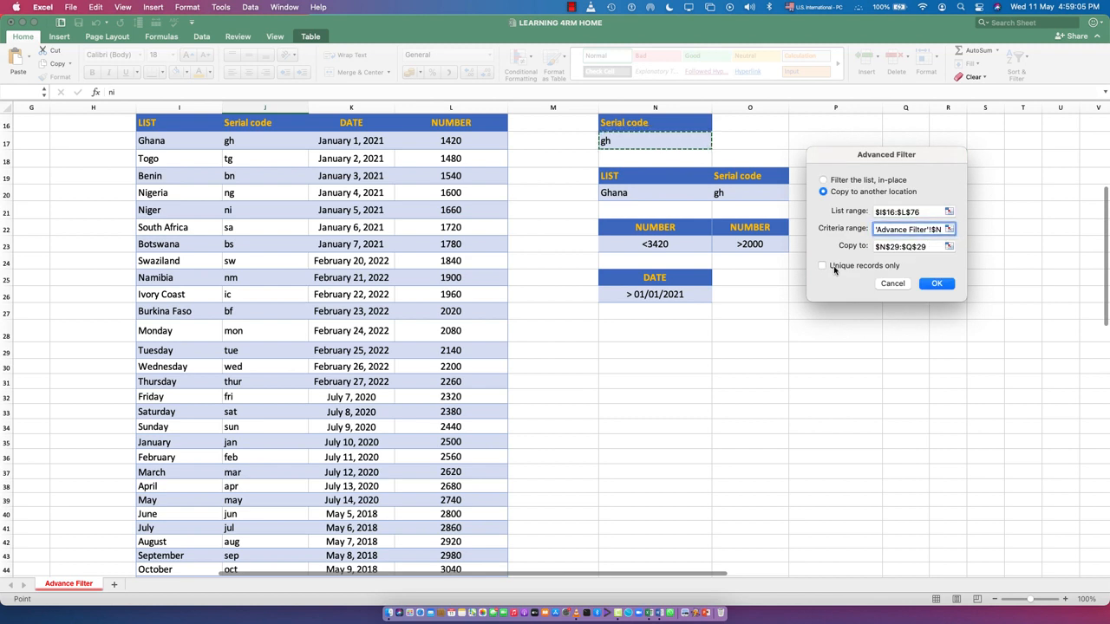
# Step: Set the filter's copy destination to cell N30 and run the filter
pyautogui.click(948, 246)
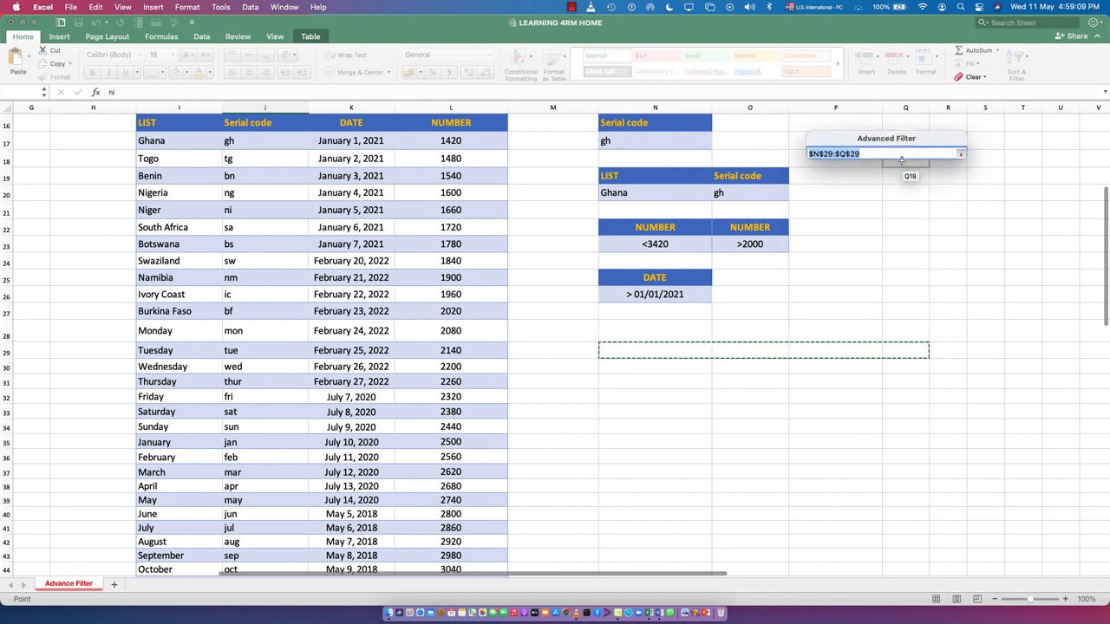
pyautogui.press('BackSpace')
pyautogui.click(659, 372)
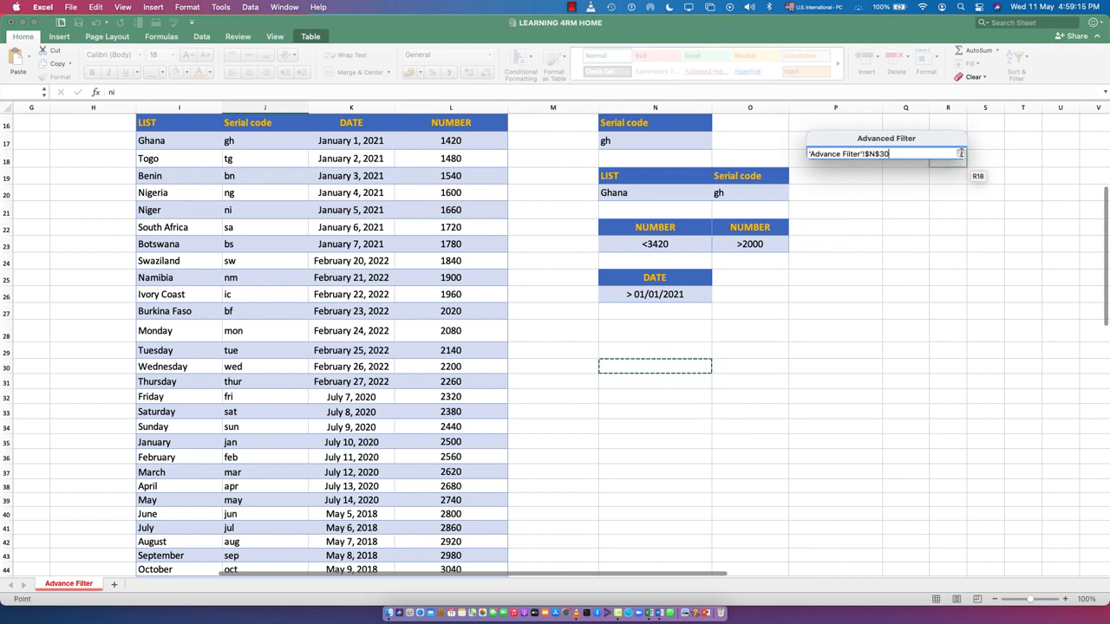
pyautogui.click(960, 154)
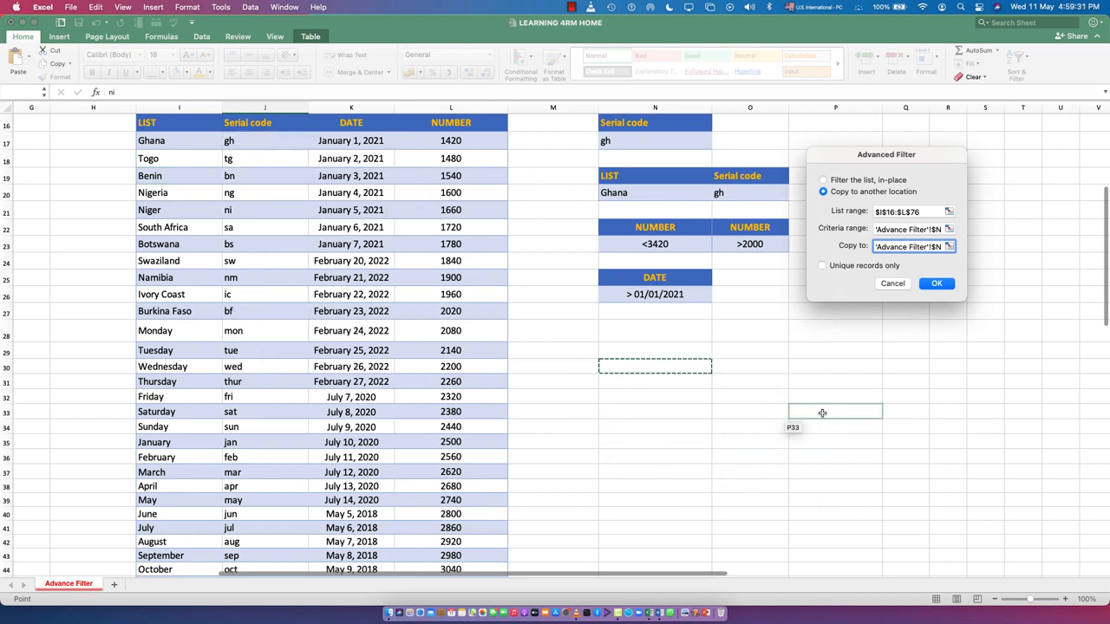
pyautogui.click(936, 284)
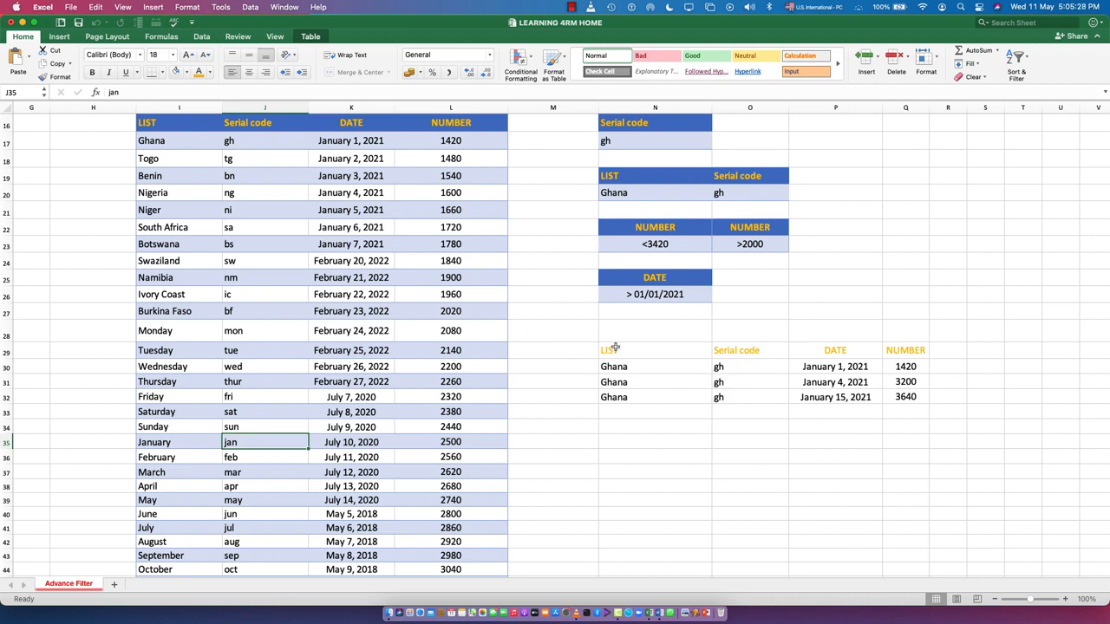
# Step: Change the LIST criterion in cell N20 to Monday
pyautogui.click(616, 193)
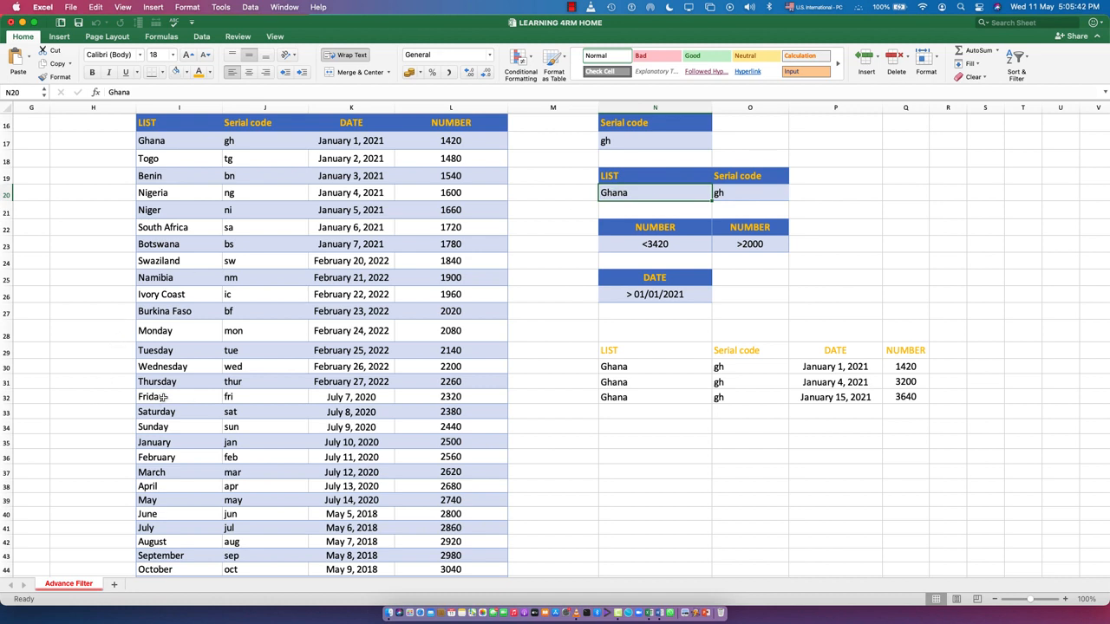
pyautogui.scroll(-1, 160, 400)
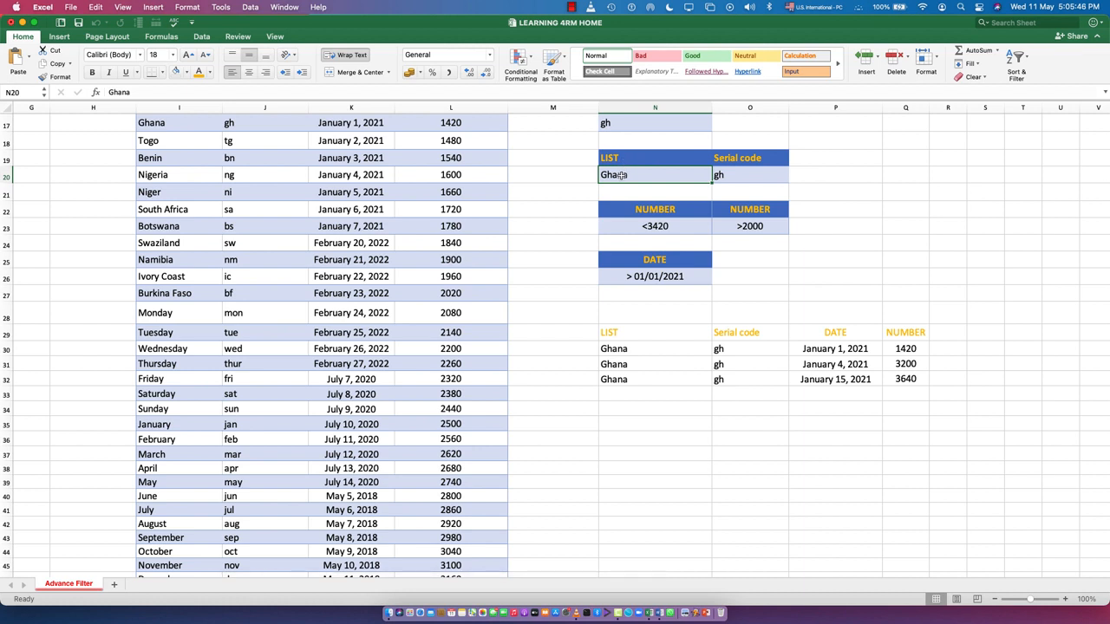
pyautogui.doubleClick(622, 175)
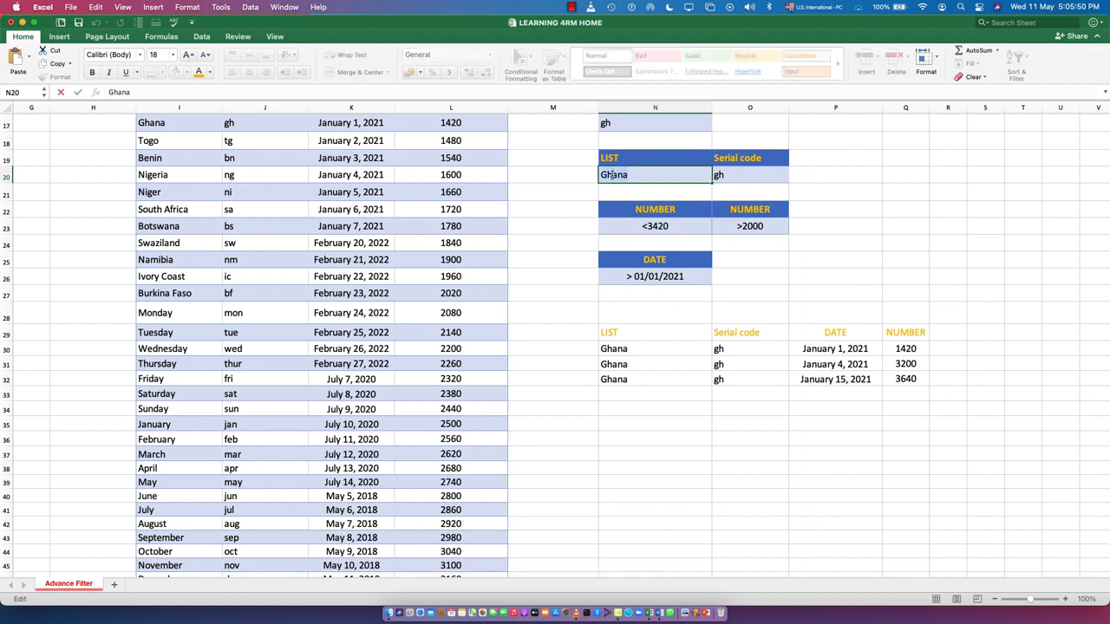
pyautogui.write('Monday')
pyautogui.click(454, 312)
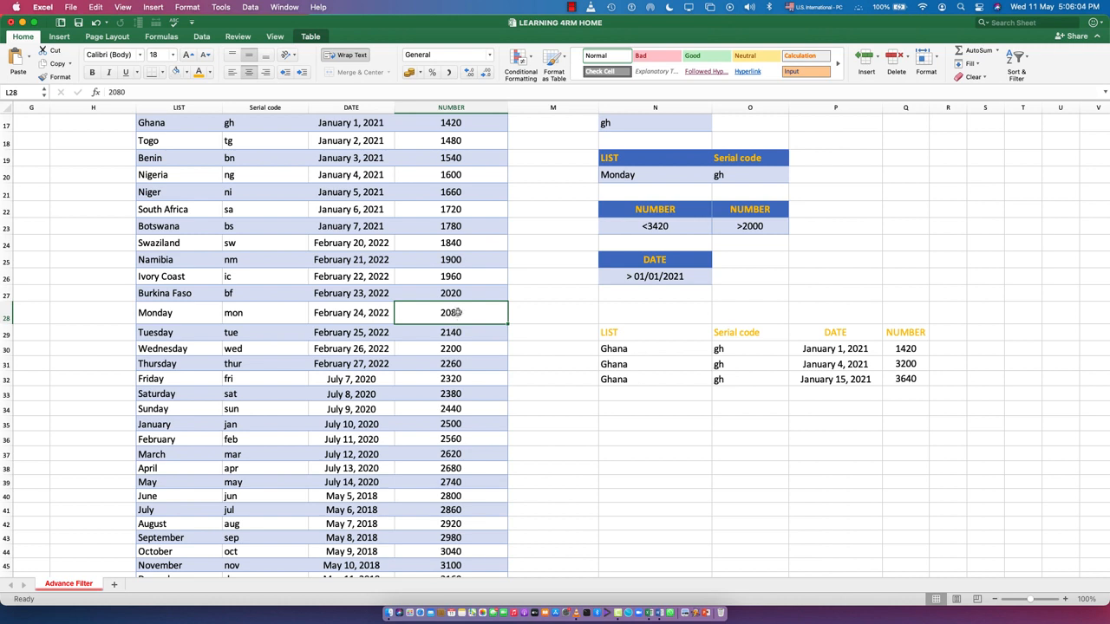
# Step: Change the Serial code criterion in cell O20, beside the Monday criterion, to mon
pyautogui.scroll(1, 447, 313)
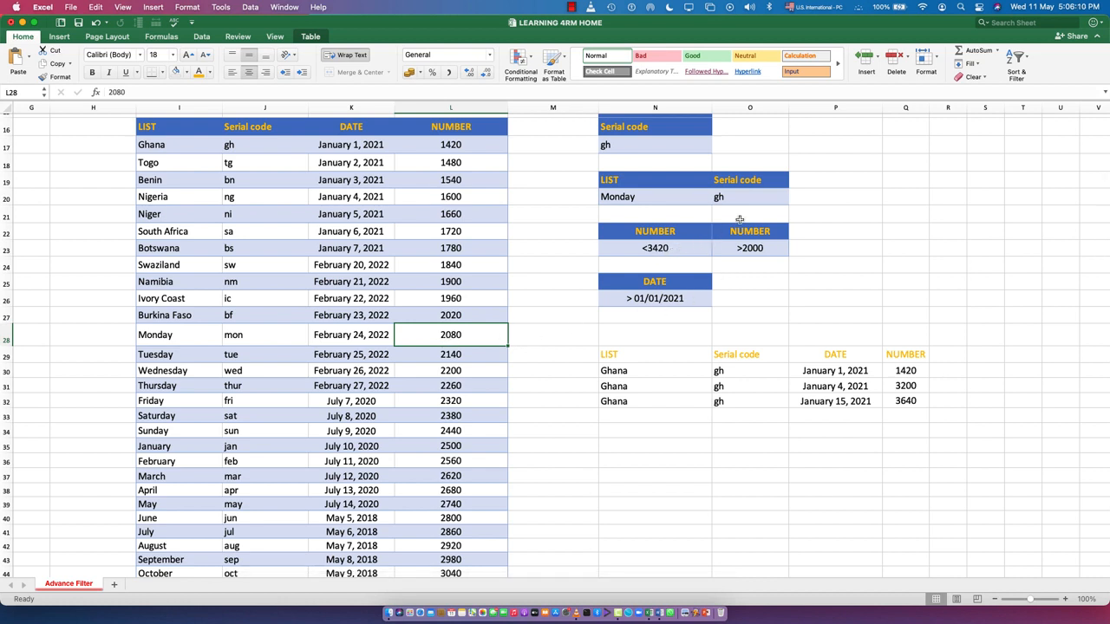
pyautogui.moveTo(736, 231); pyautogui.dragTo(742, 247)
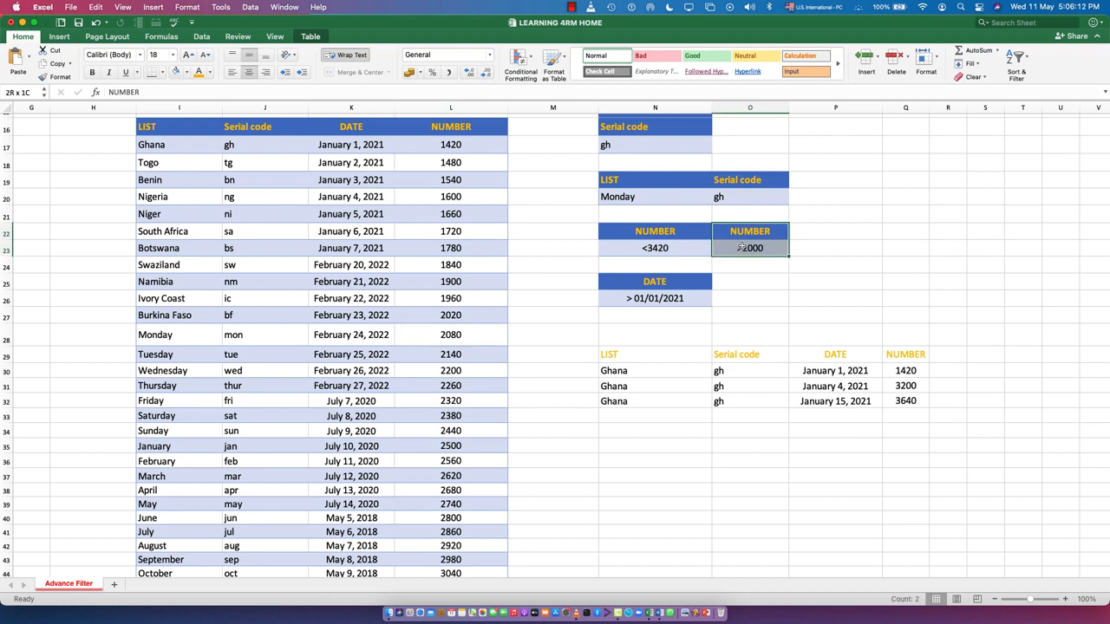
pyautogui.click(729, 196)
pyautogui.doubleClick(730, 196)
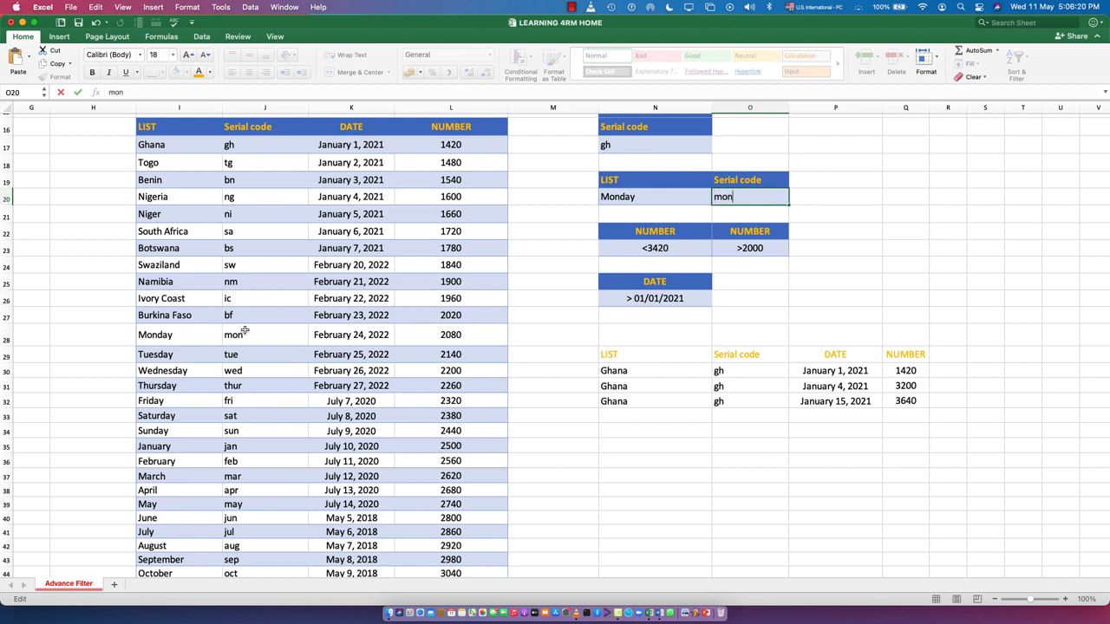
pyautogui.click(775, 300)
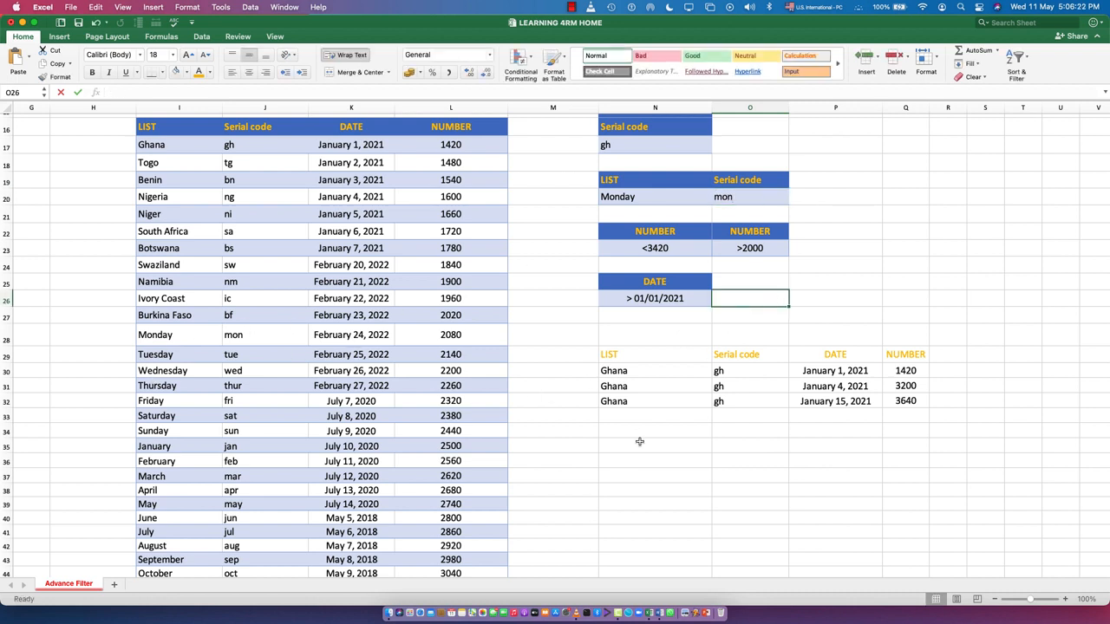
# Step: Open Advanced Filter on the source table and set its criteria range to N19:O20, holding the Monday and mon criteria
pyautogui.click(624, 444)
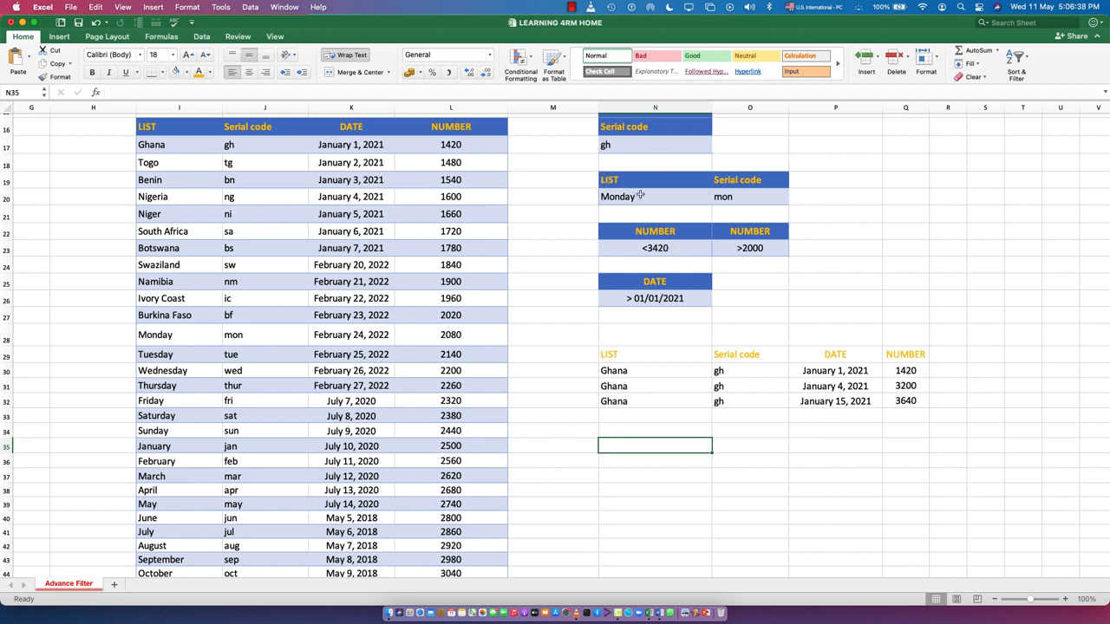
pyautogui.click(256, 328)
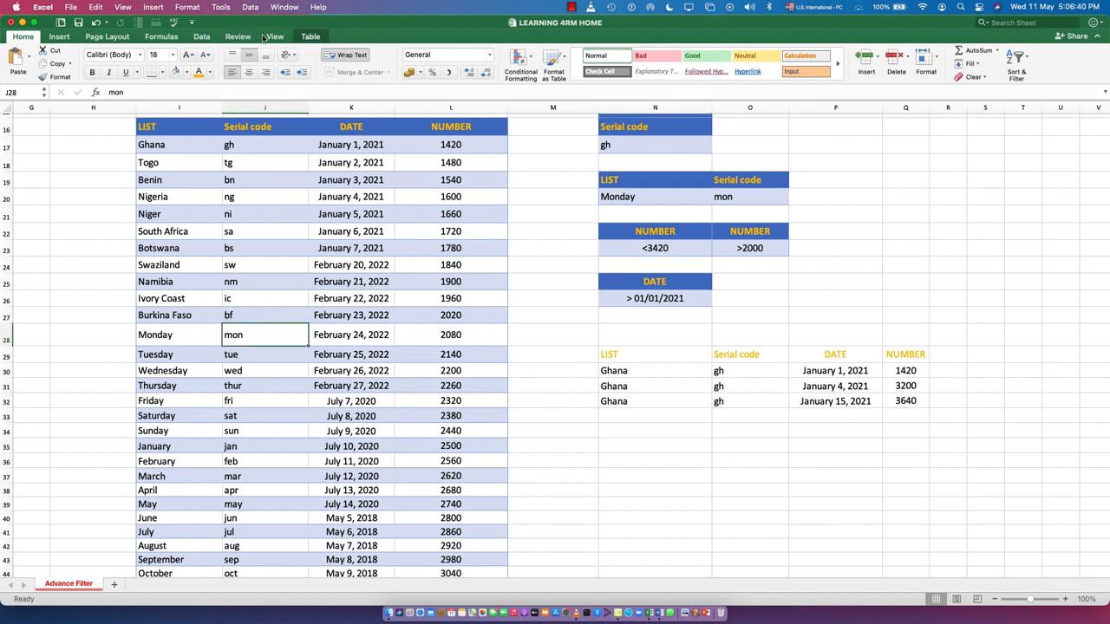
pyautogui.click(252, 8)
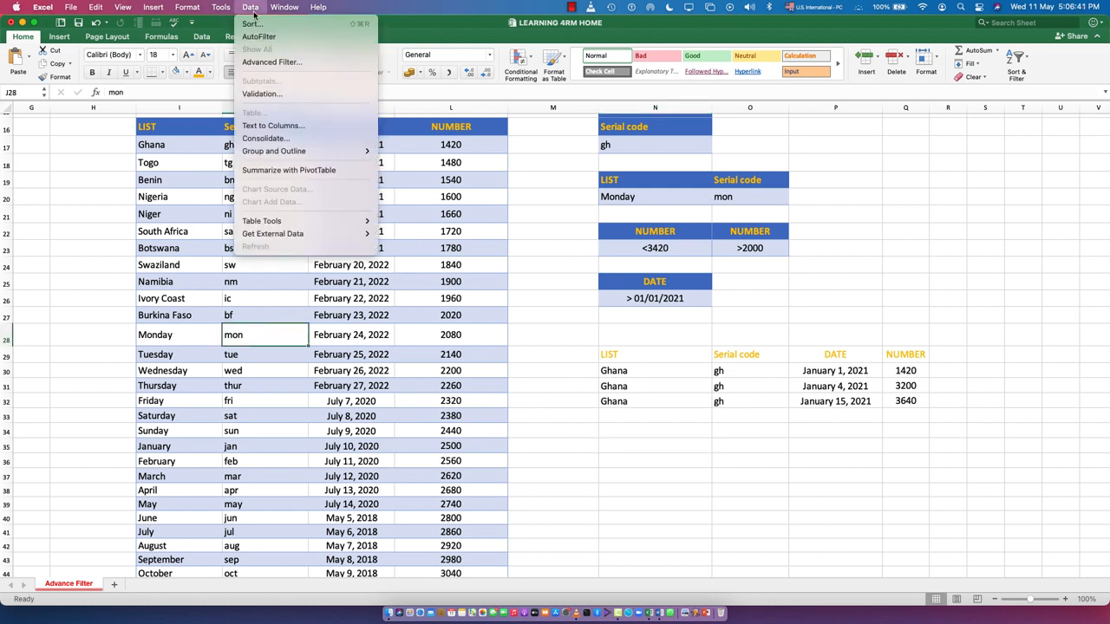
pyautogui.click(270, 65)
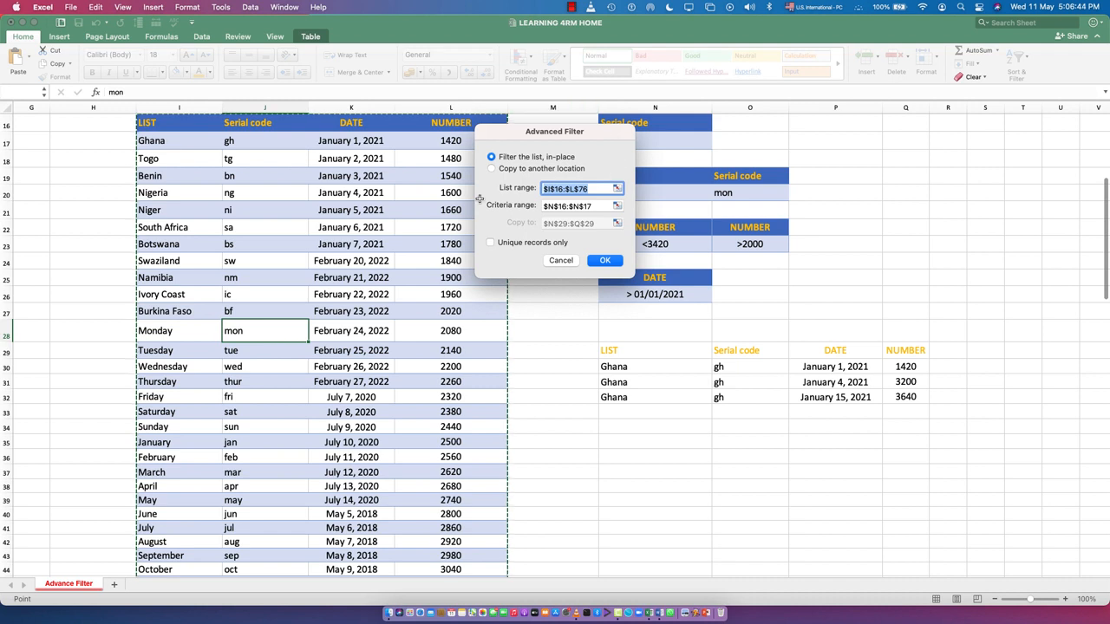
pyautogui.click(591, 206)
pyautogui.moveTo(598, 207); pyautogui.dragTo(538, 205)
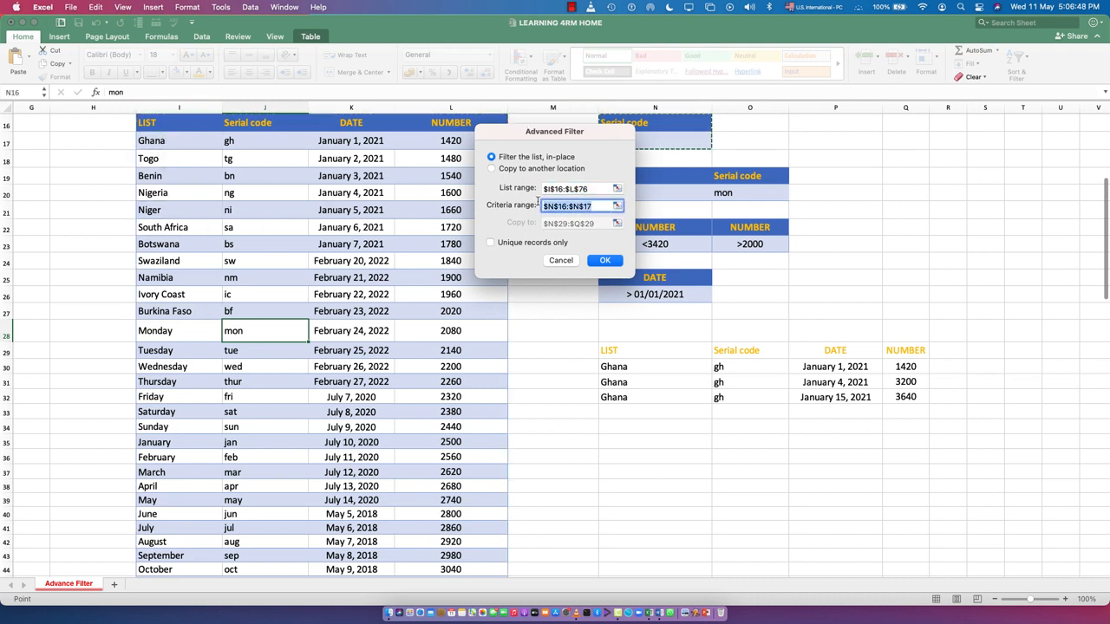
pyautogui.press('BackSpace')
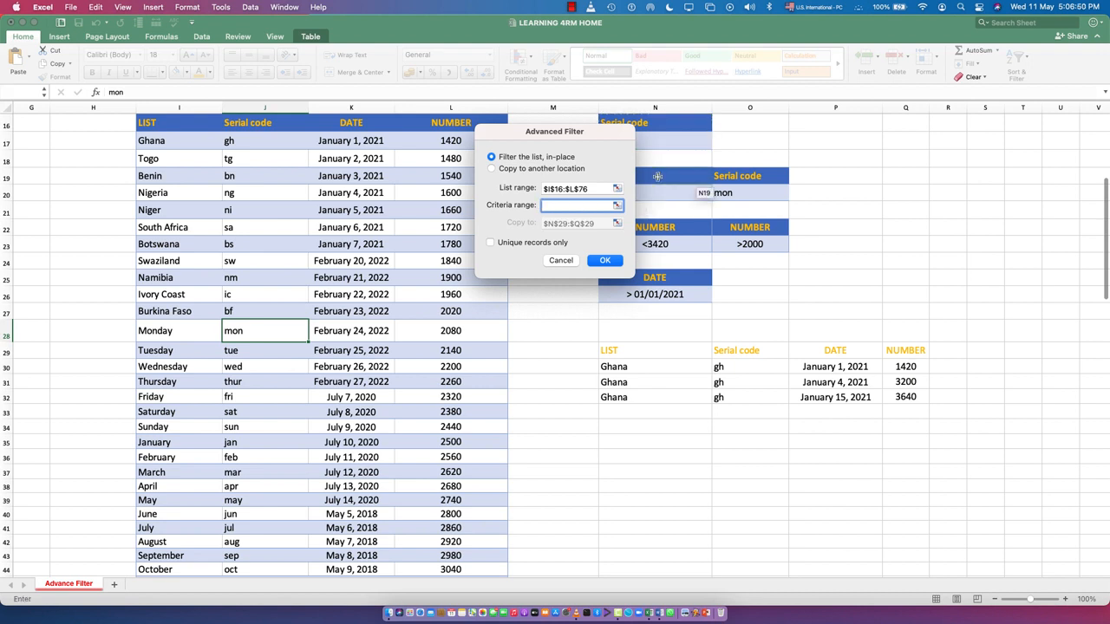
pyautogui.moveTo(658, 179); pyautogui.dragTo(803, 209)
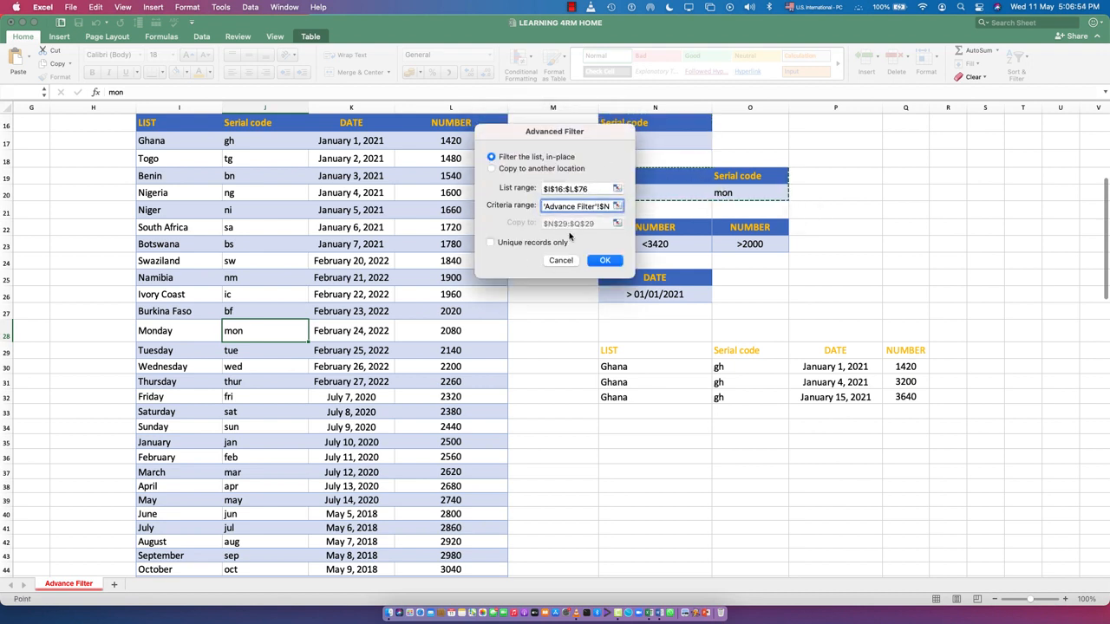
# Step: Choose to copy the filtered rows to another location, set the destination to cell N36, and run the filter
pyautogui.click(500, 169)
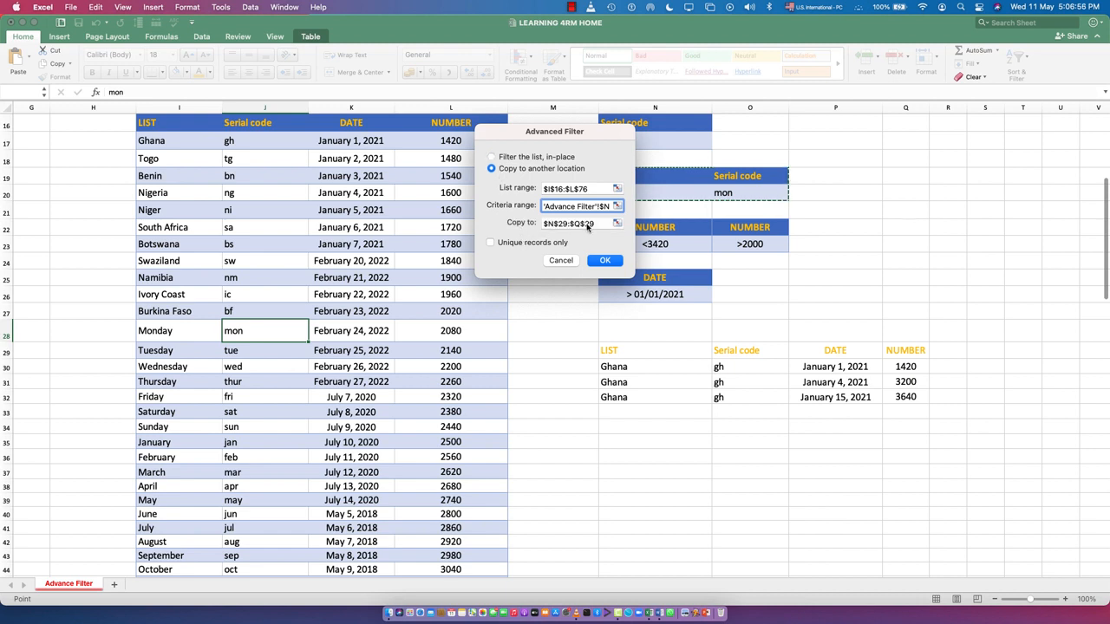
pyautogui.moveTo(595, 224); pyautogui.dragTo(544, 225)
pyautogui.press('BackSpace')
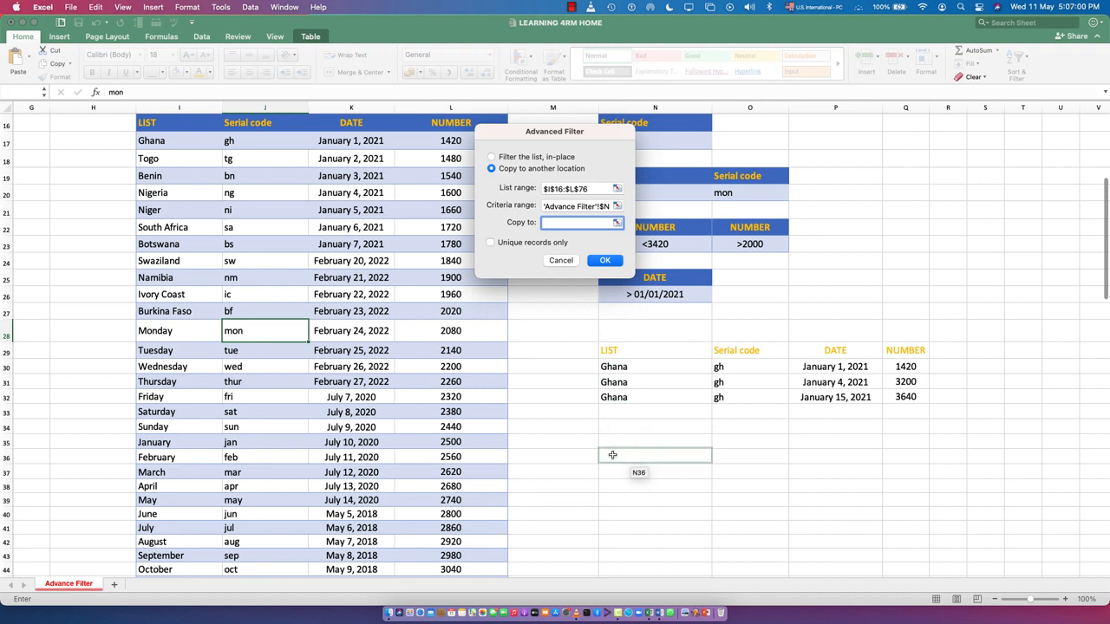
pyautogui.click(641, 457)
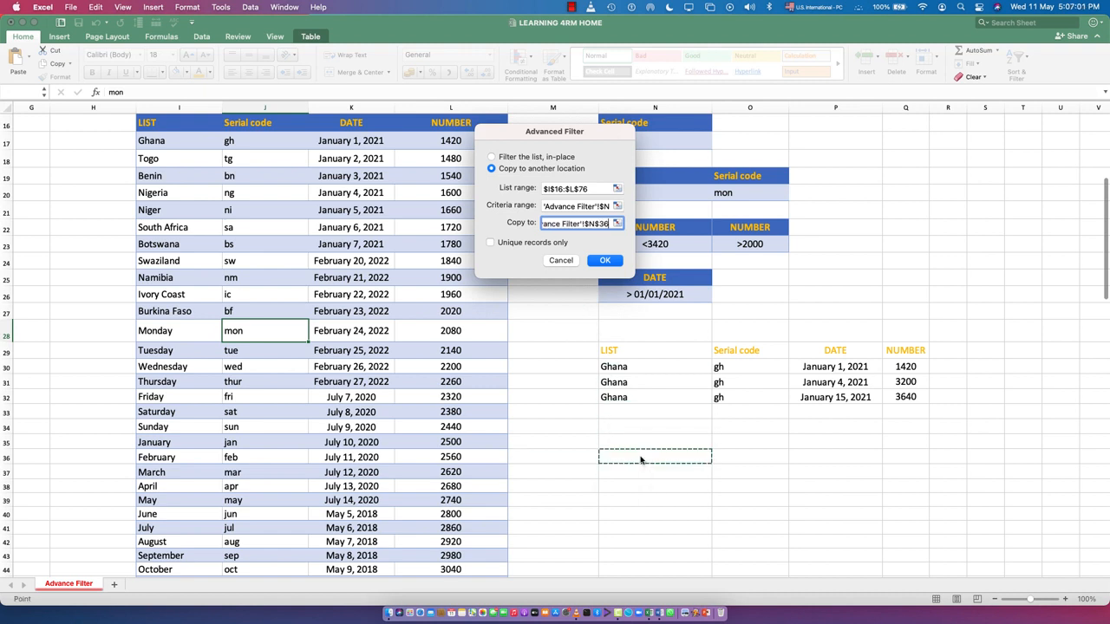
pyautogui.click(604, 261)
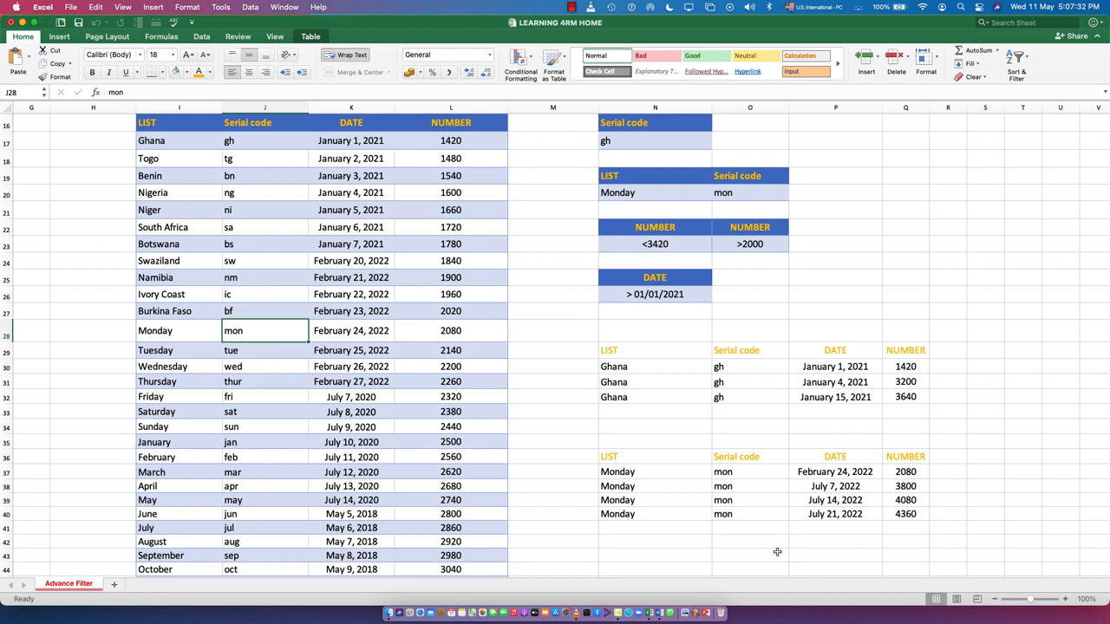
# Step: Open Advanced Filter on the source table again and set its criteria range to N22:N23, the NUMBER <3420 criterion
pyautogui.scroll(-2, 621, 411)
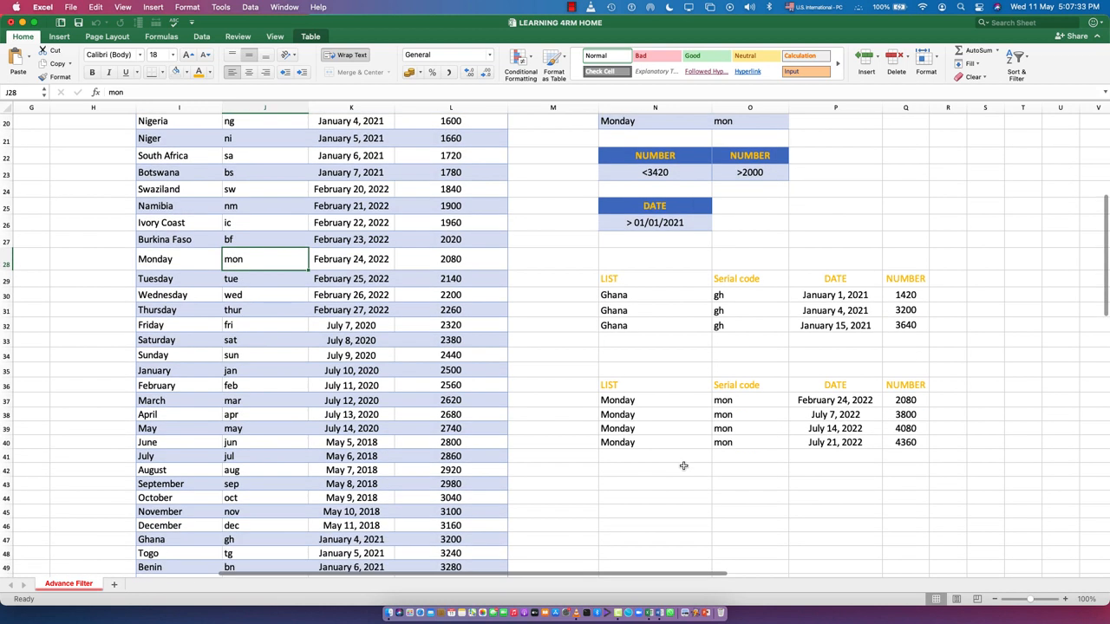
pyautogui.click(633, 485)
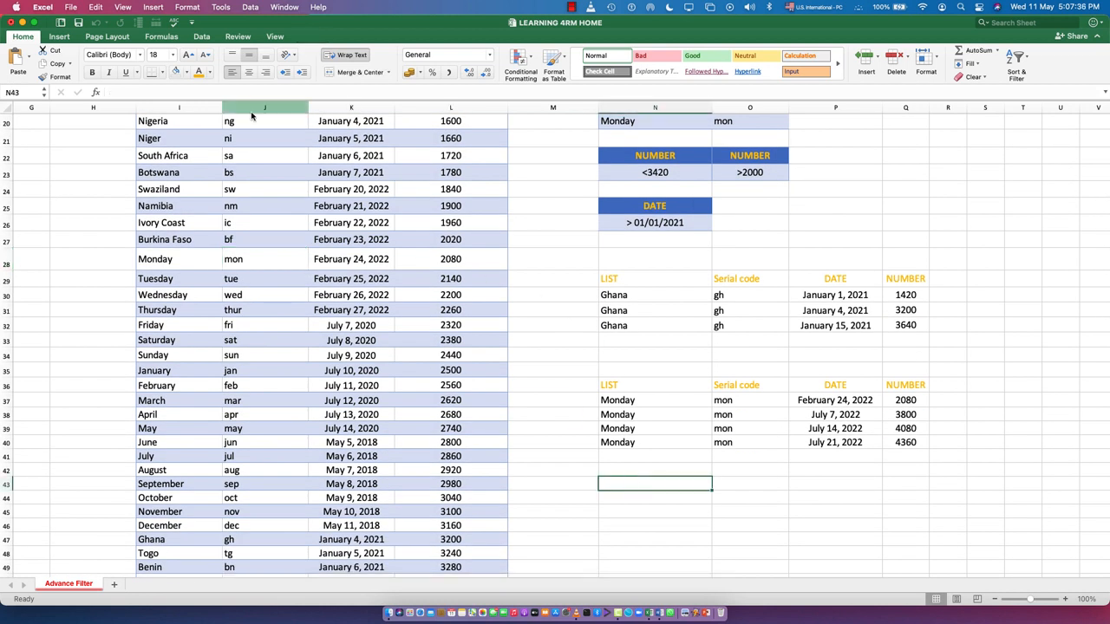
pyautogui.click(308, 350)
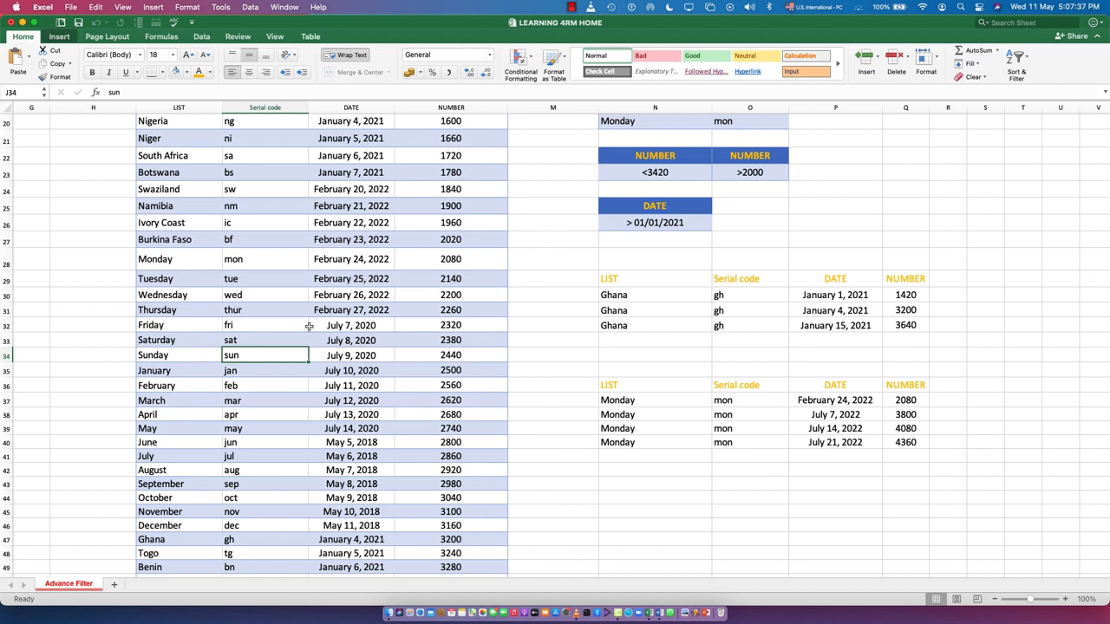
pyautogui.click(250, 7)
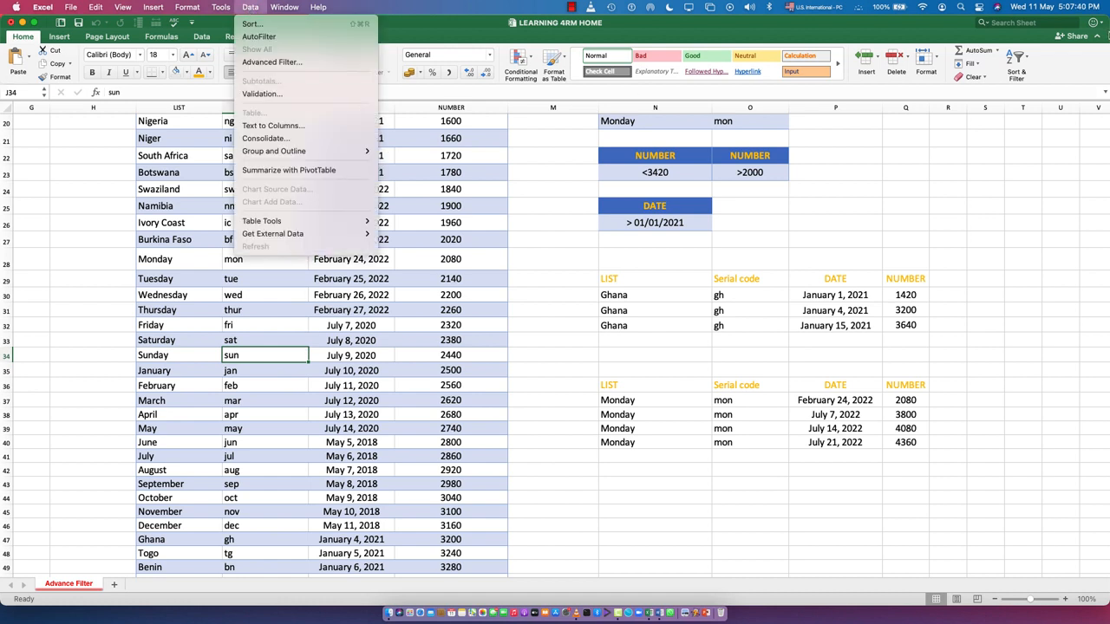
pyautogui.click(271, 61)
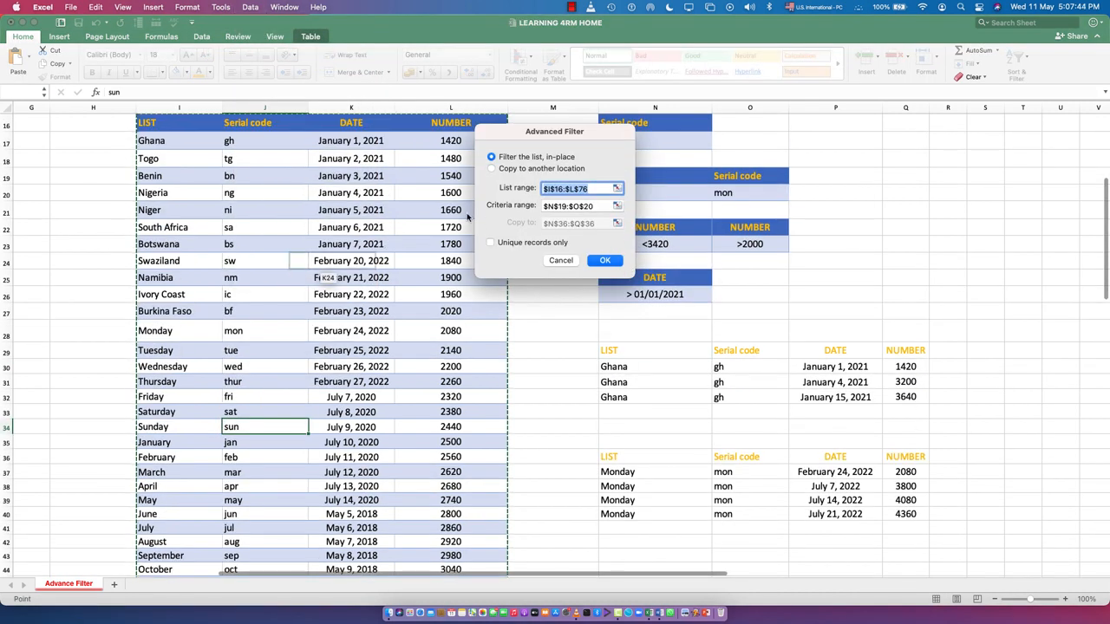
pyautogui.click(605, 205)
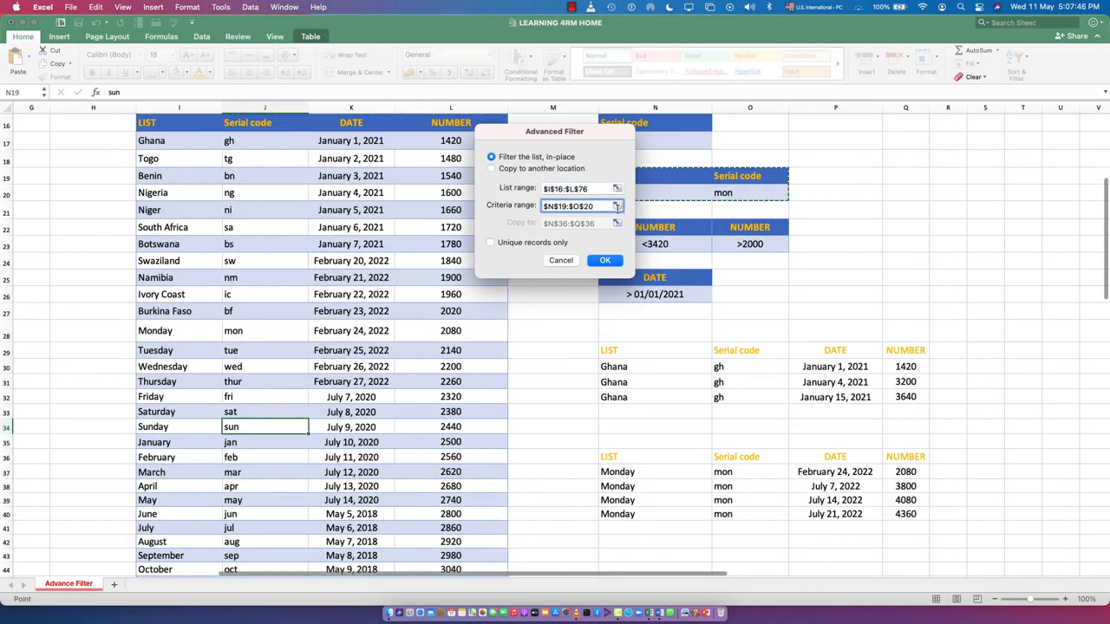
pyautogui.press('BackSpace')
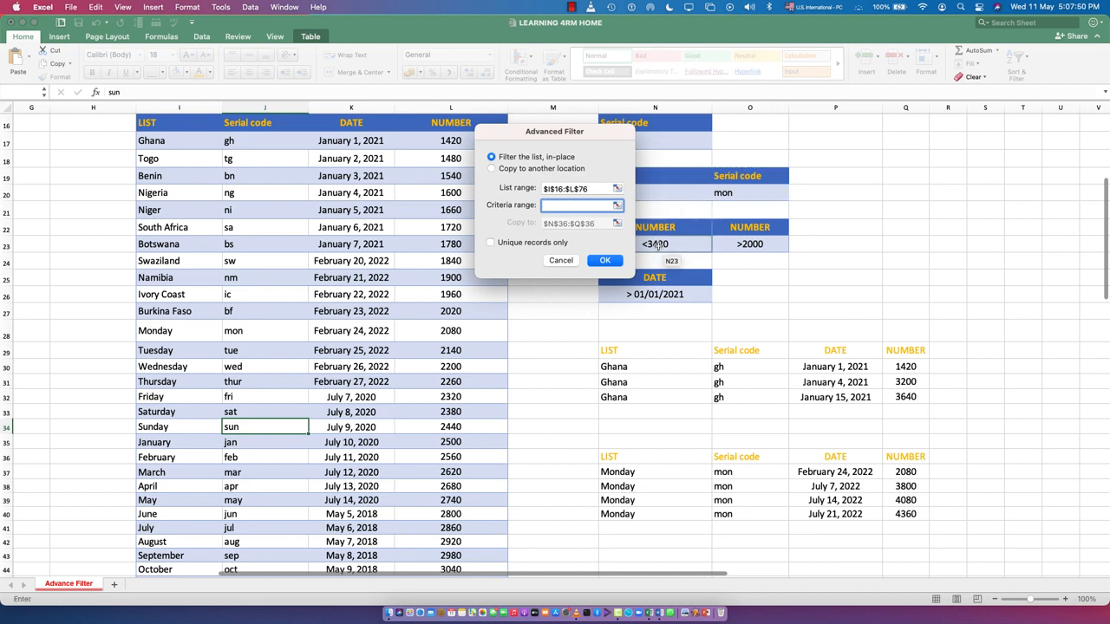
pyautogui.moveTo(656, 227); pyautogui.dragTo(657, 245)
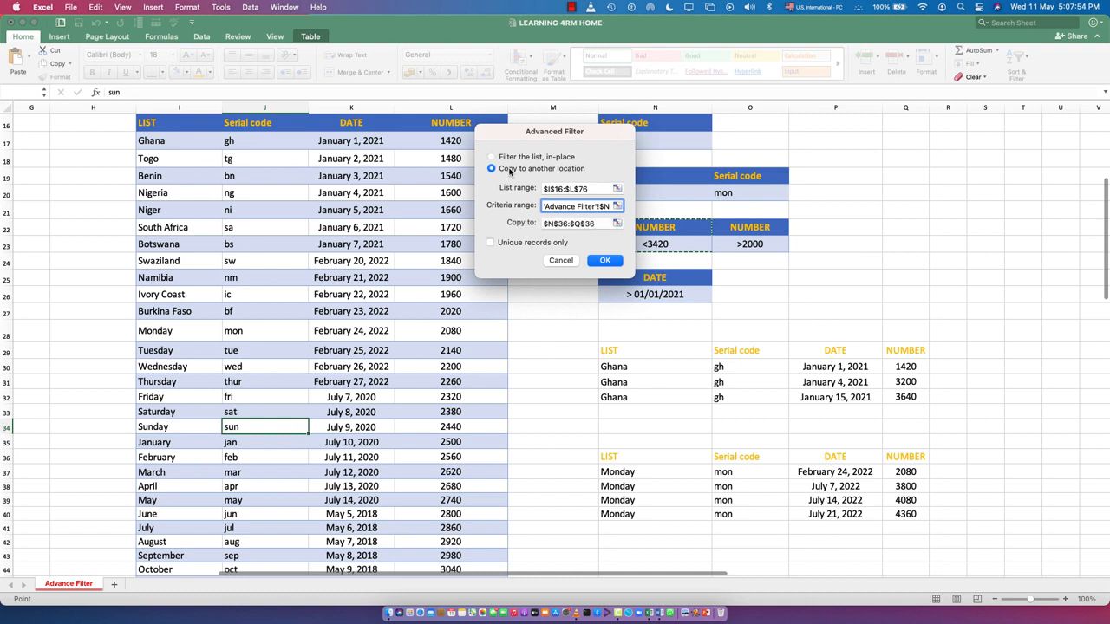
# Step: Set the copy destination to cell N43, below the Monday results, and run the filter
pyautogui.click(595, 224)
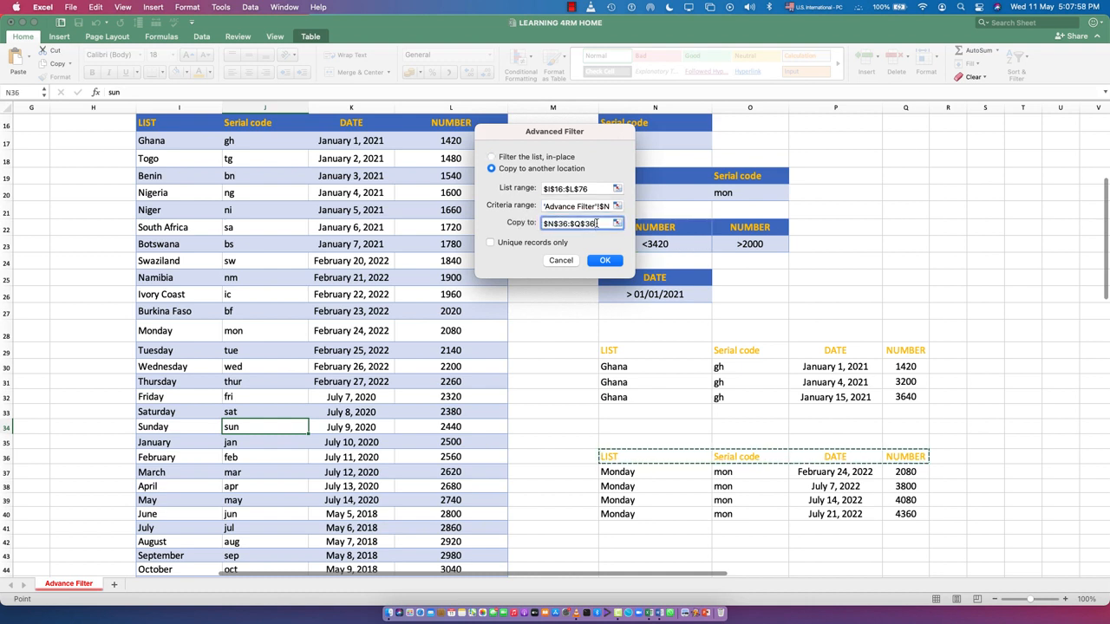
pyautogui.moveTo(594, 224); pyautogui.dragTo(544, 224)
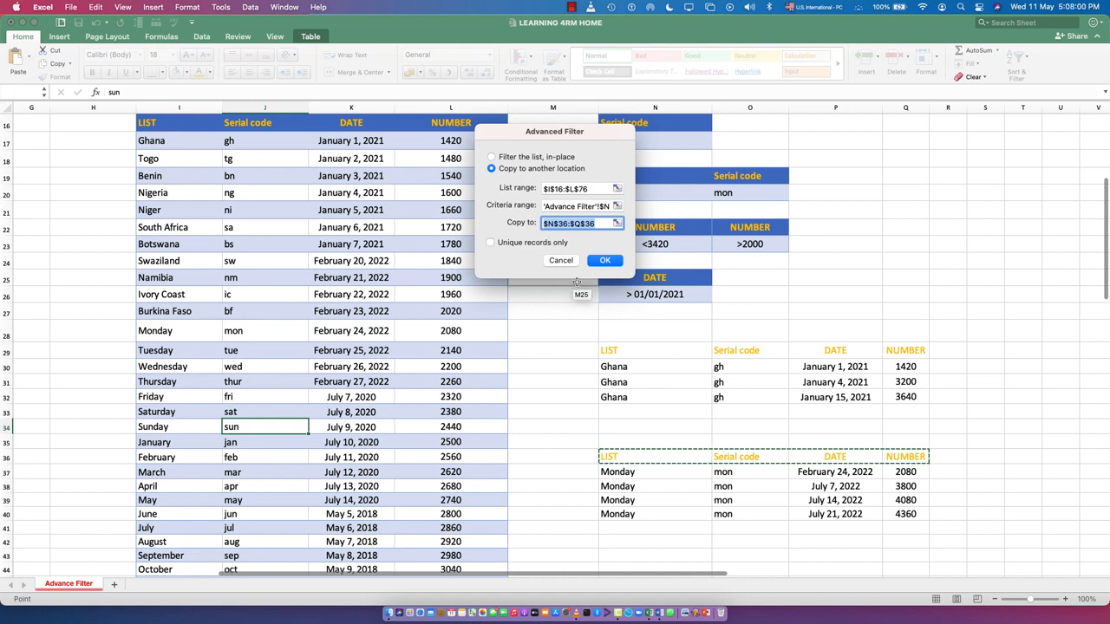
pyautogui.scroll(-2, 664, 486)
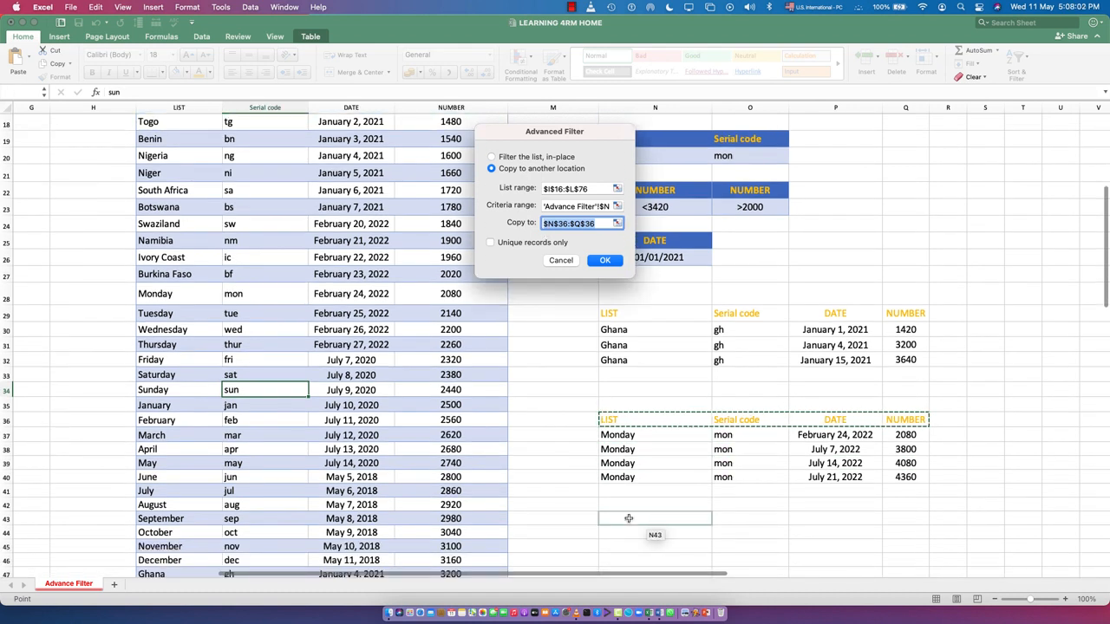
pyautogui.click(629, 518)
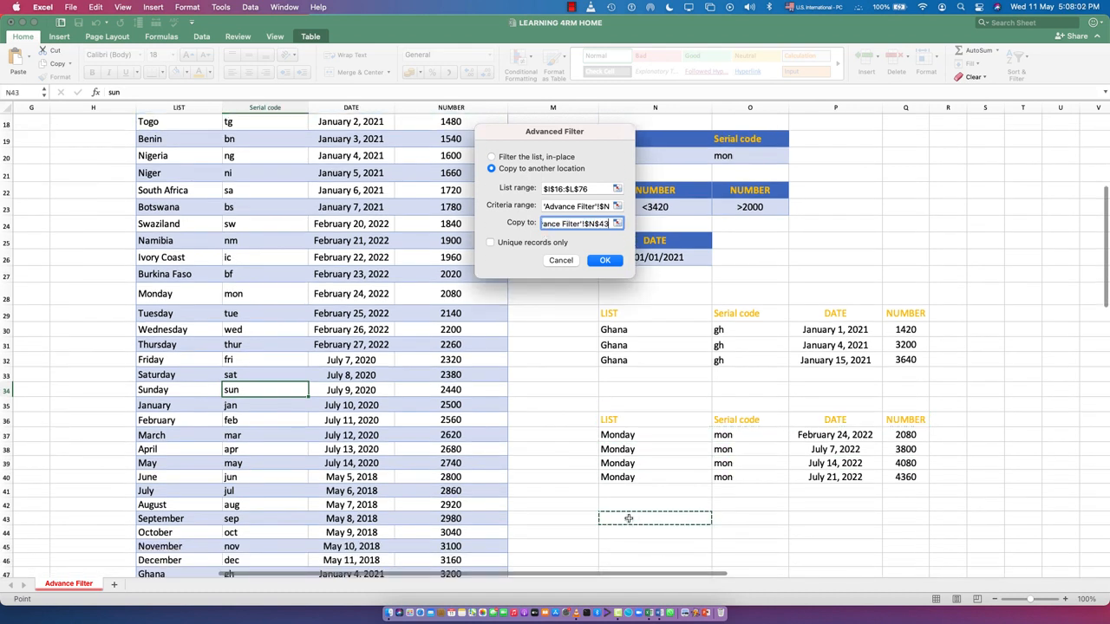
pyautogui.click(602, 262)
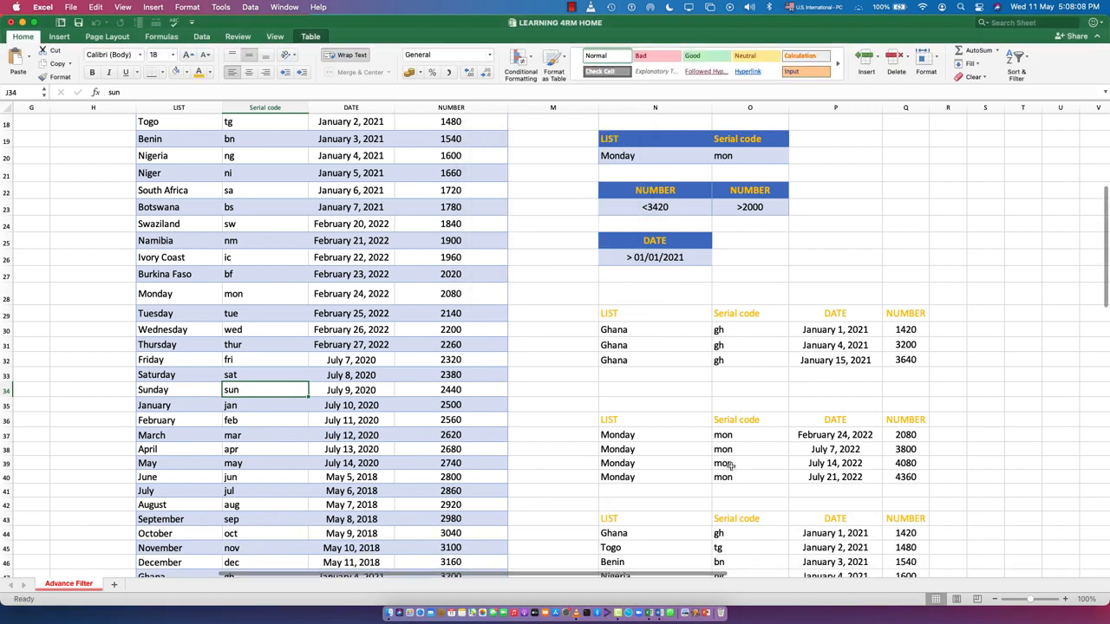
# Step: Check the NUMBER values in the rows extracted from row 43 down against the <3420 criterion in N23
pyautogui.scroll(-3, 919, 496)
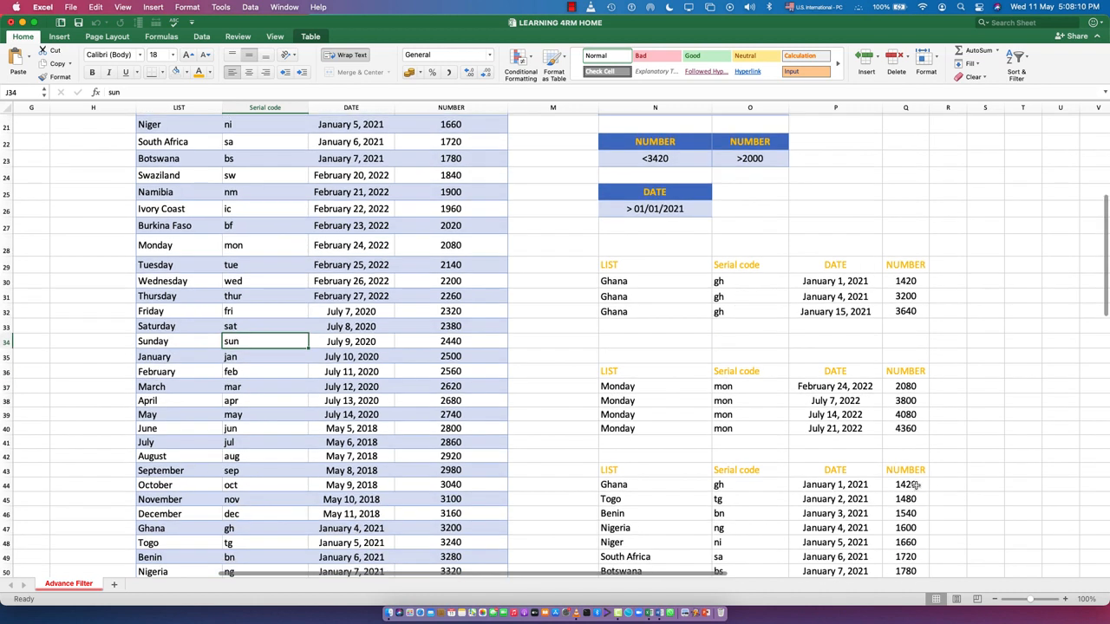
pyautogui.scroll(3, 748, 300)
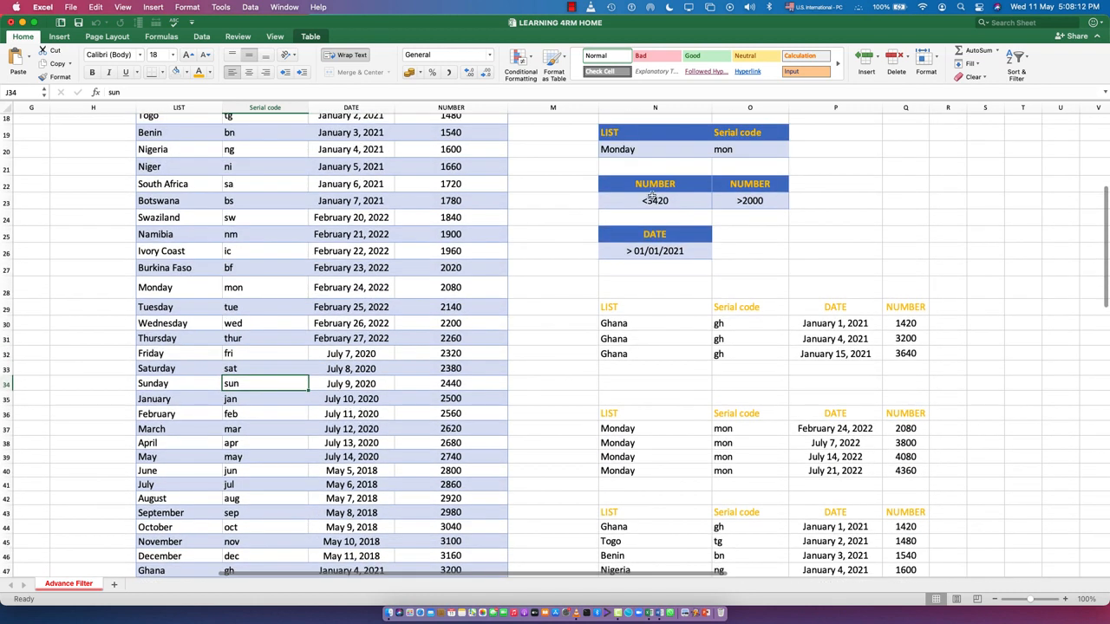
pyautogui.scroll(-20, 779, 357)
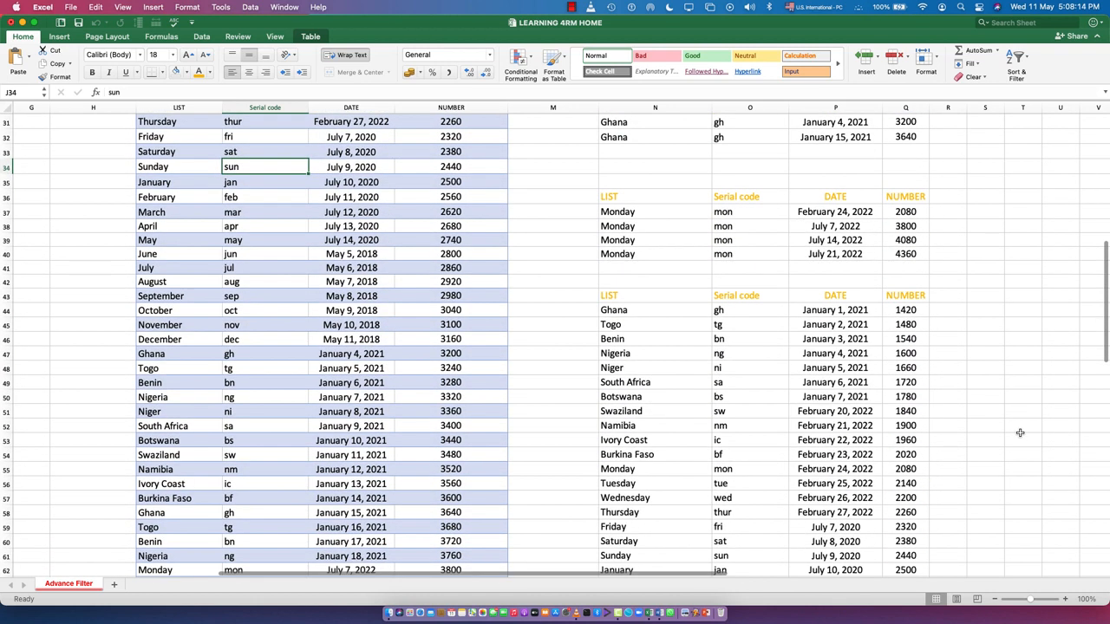
pyautogui.scroll(-4, 912, 489)
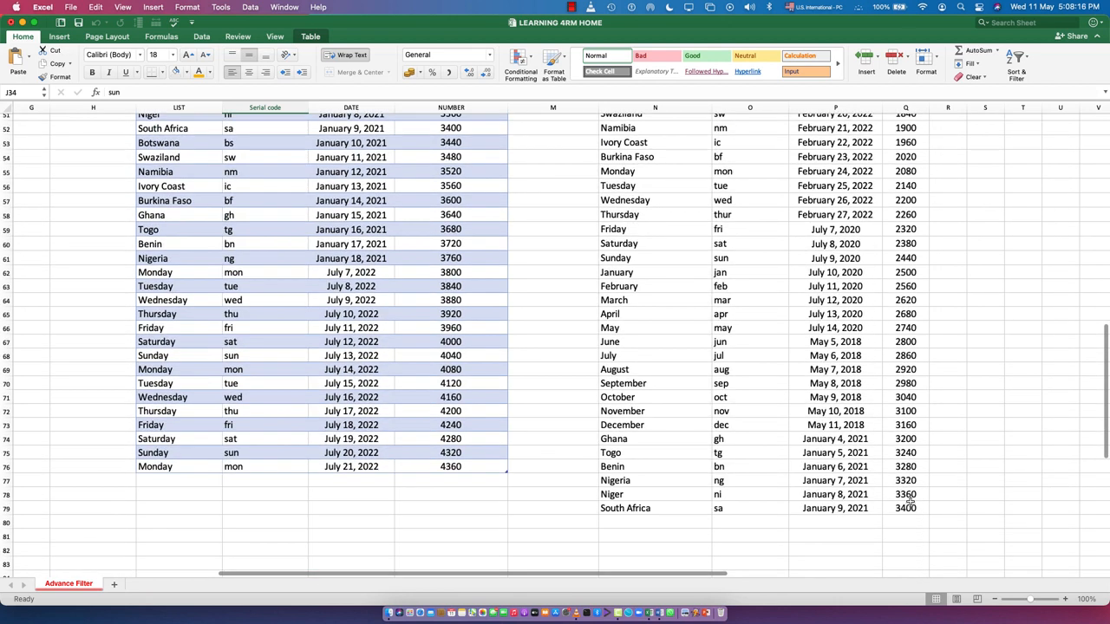
pyautogui.scroll(17, 693, 265)
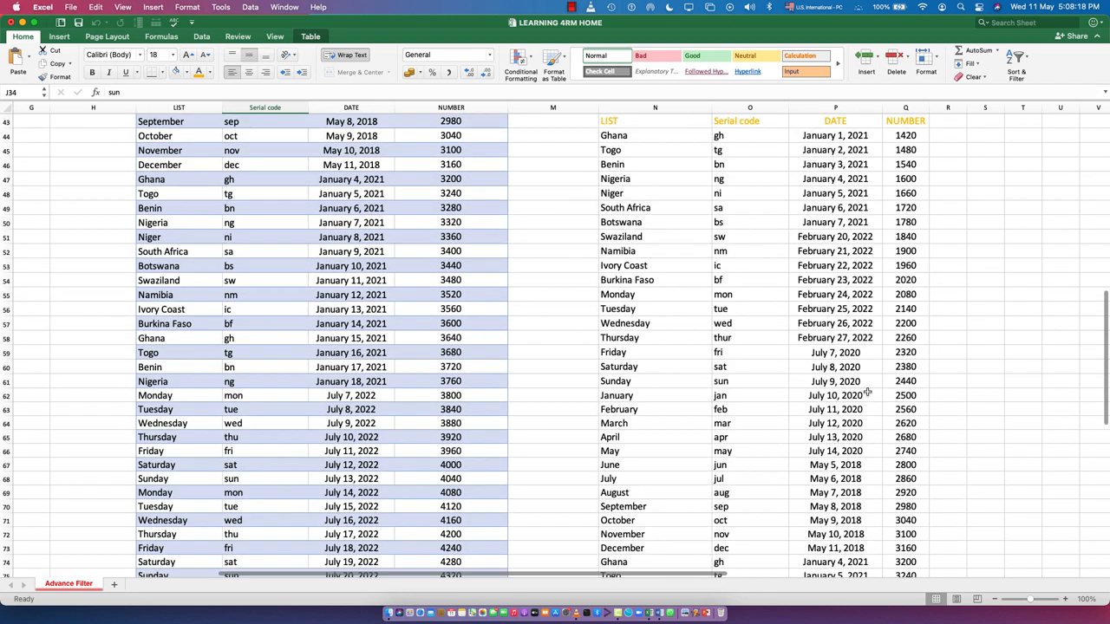
pyautogui.scroll(8, 666, 256)
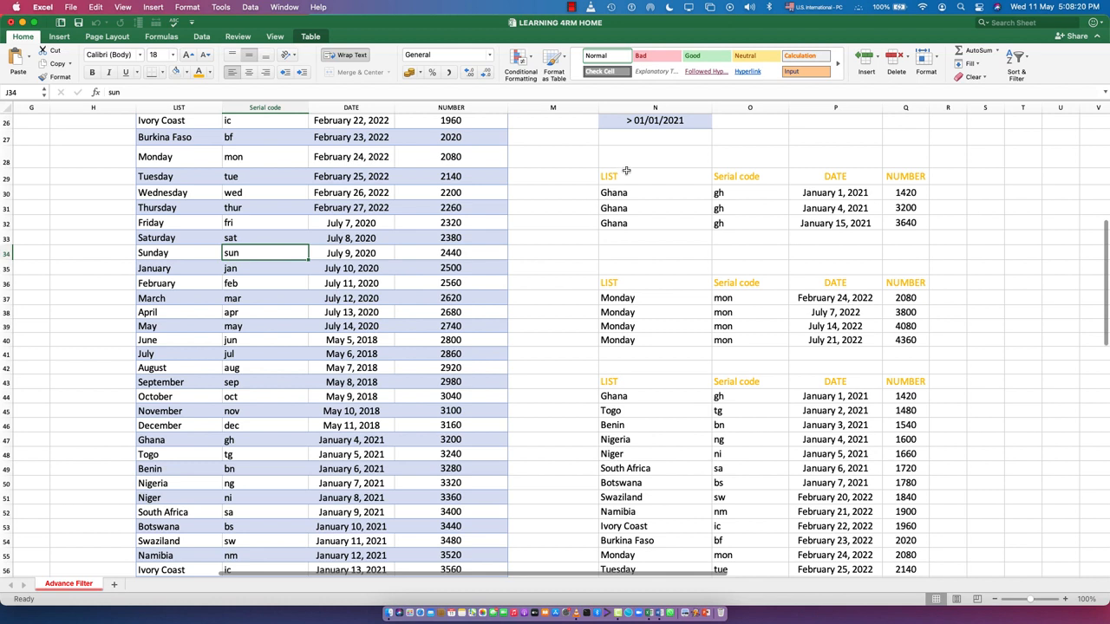
pyautogui.scroll(8, 623, 174)
pyautogui.scroll(-16, 727, 317)
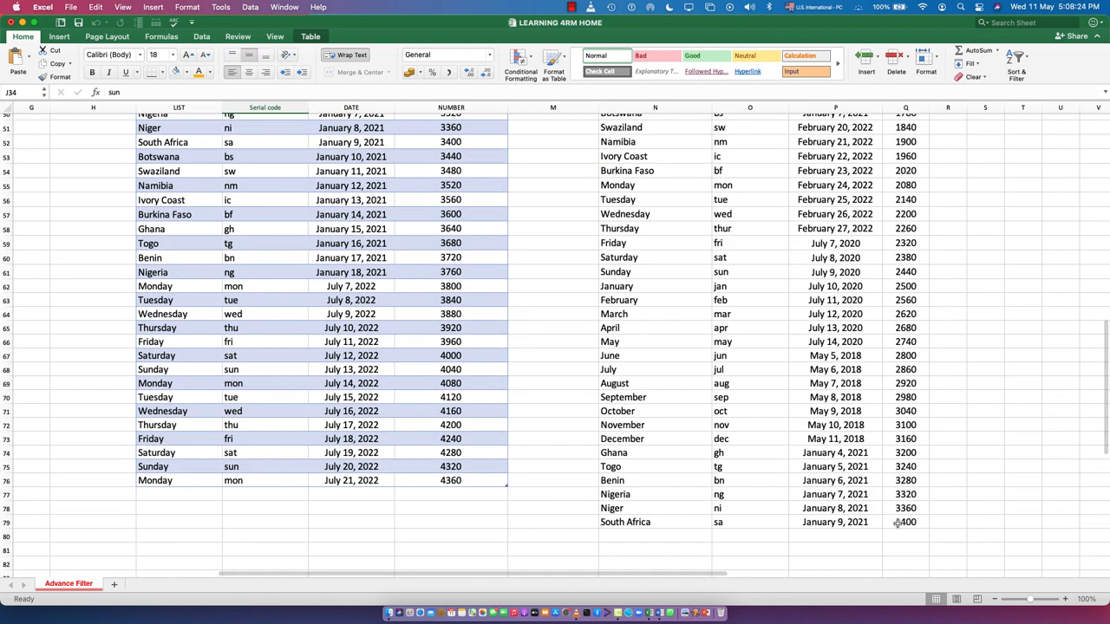
pyautogui.scroll(15, 886, 493)
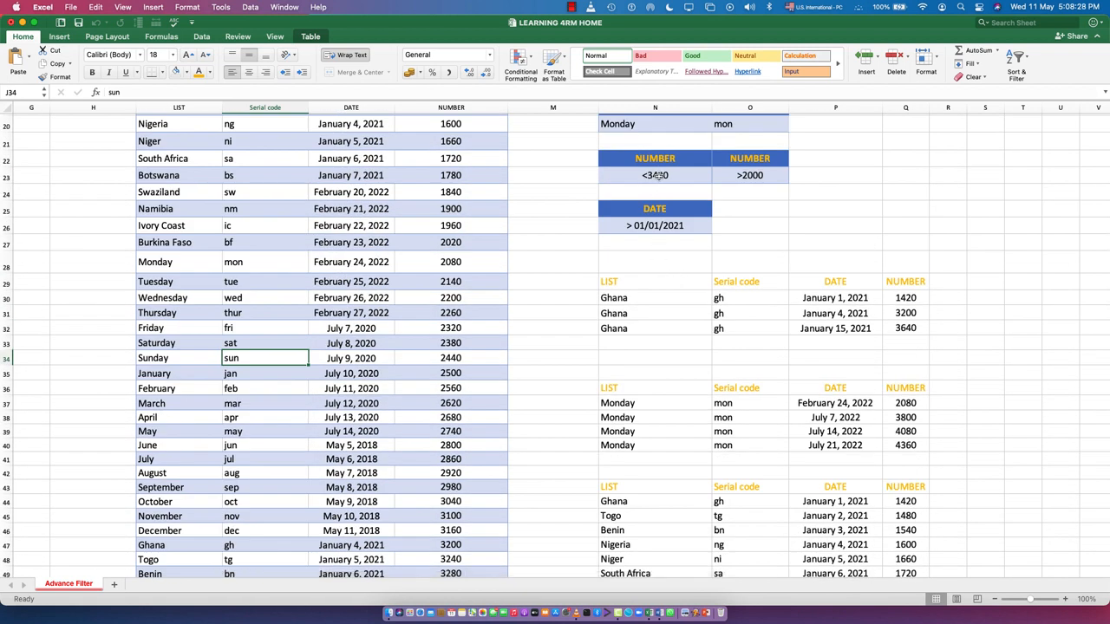
pyautogui.scroll(-20, 901, 439)
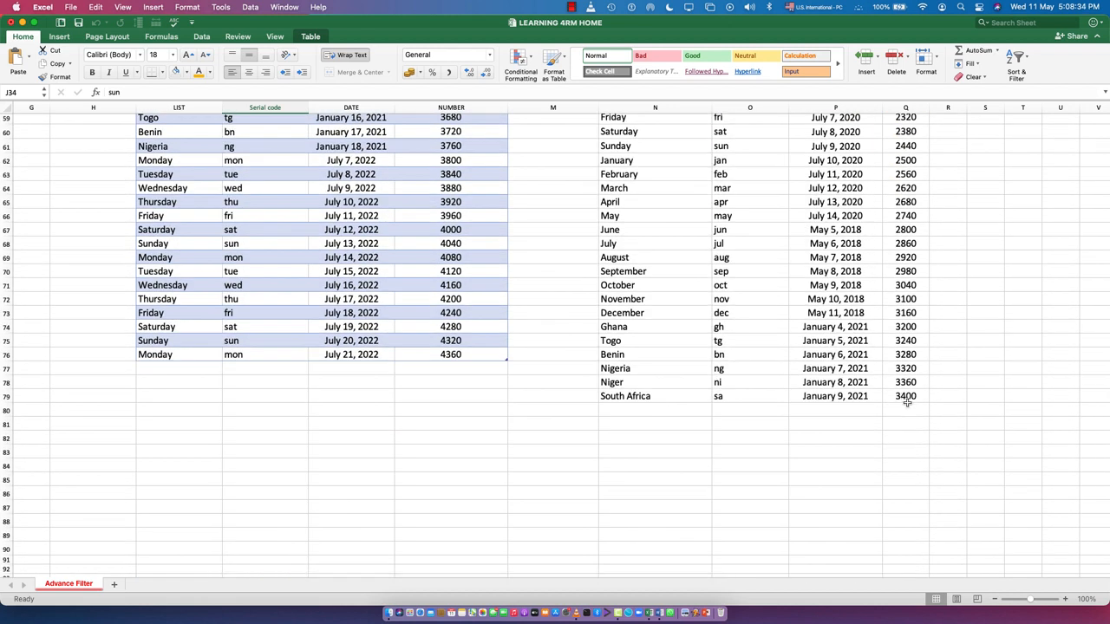
pyautogui.scroll(20, 792, 367)
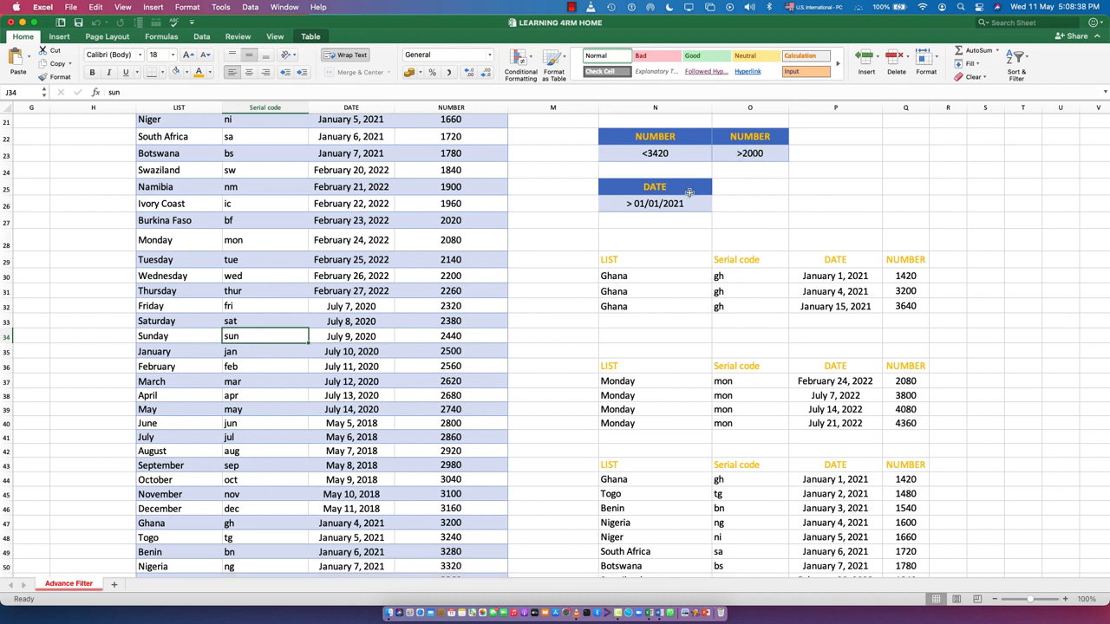
# Step: Open Advanced Filter on the source table and set its criteria range to O22:O23, the NUMBER >2000 criterion
pyautogui.click(230, 405)
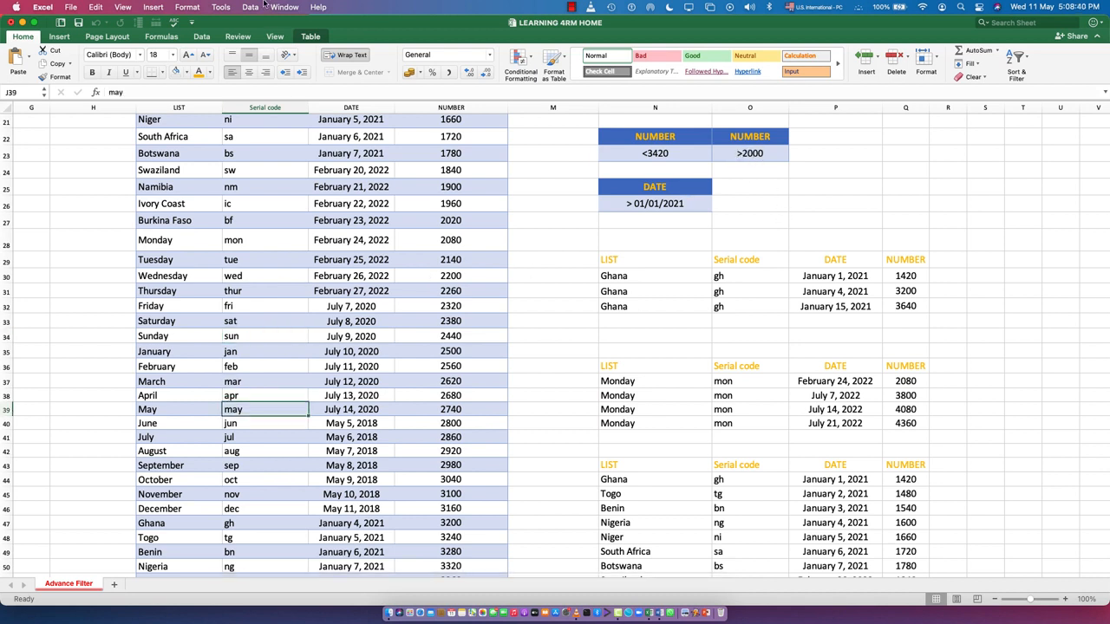
pyautogui.click(249, 7)
pyautogui.click(256, 68)
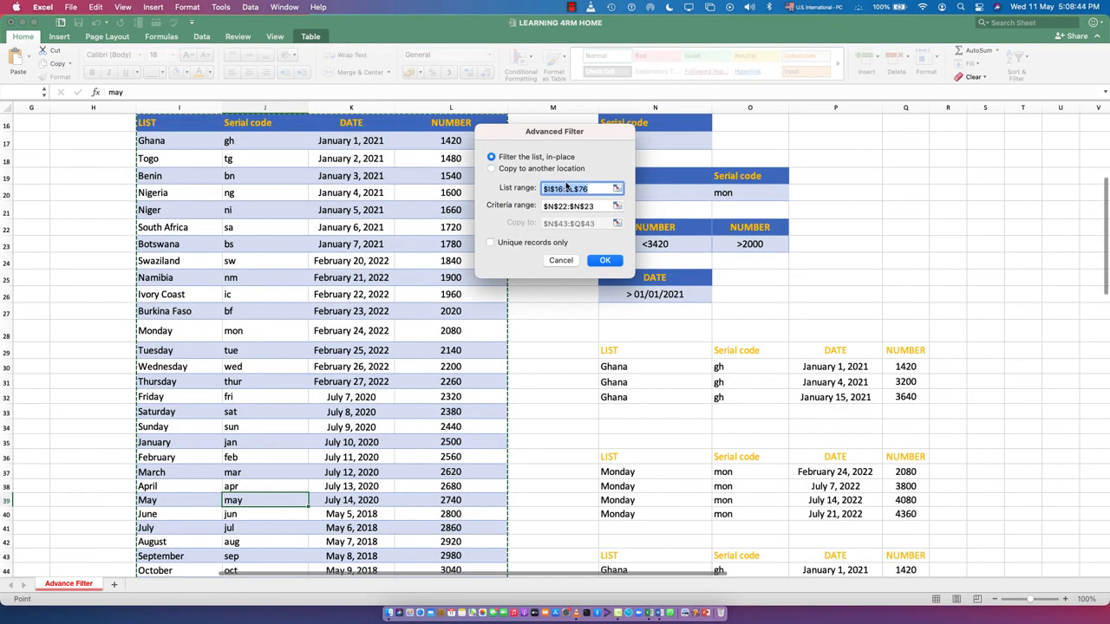
pyautogui.click(579, 206)
pyautogui.moveTo(576, 207); pyautogui.dragTo(541, 207)
pyautogui.moveTo(749, 228); pyautogui.dragTo(751, 250)
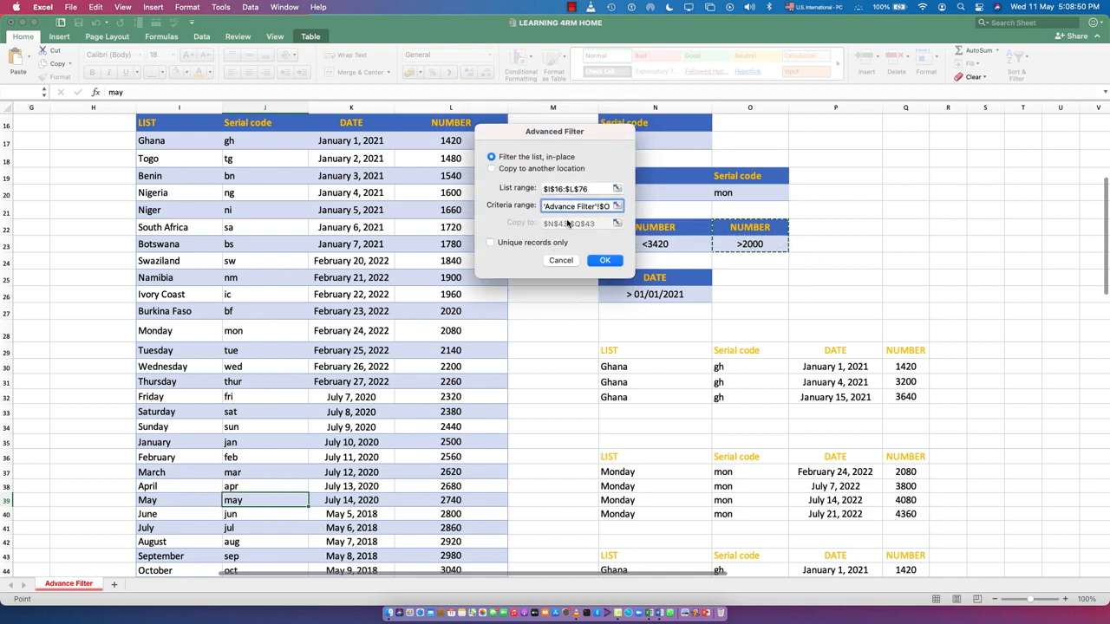
# Step: Choose to copy the filtered rows to another location, replace the destination with cell N82, and run the filter
pyautogui.click(508, 169)
pyautogui.click(595, 225)
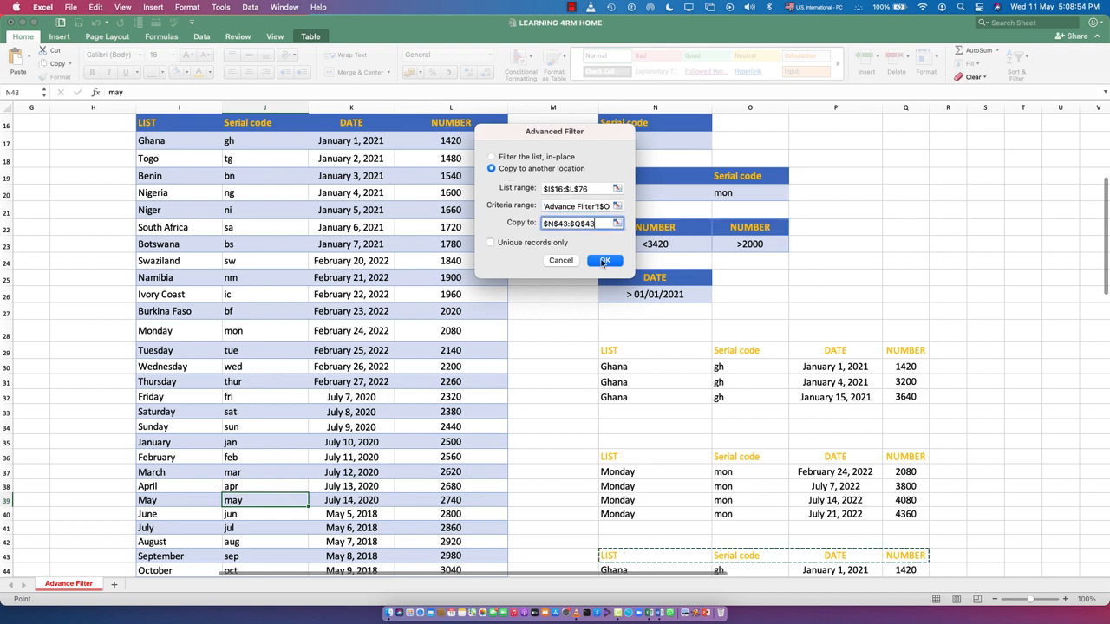
pyautogui.moveTo(597, 224); pyautogui.dragTo(527, 232)
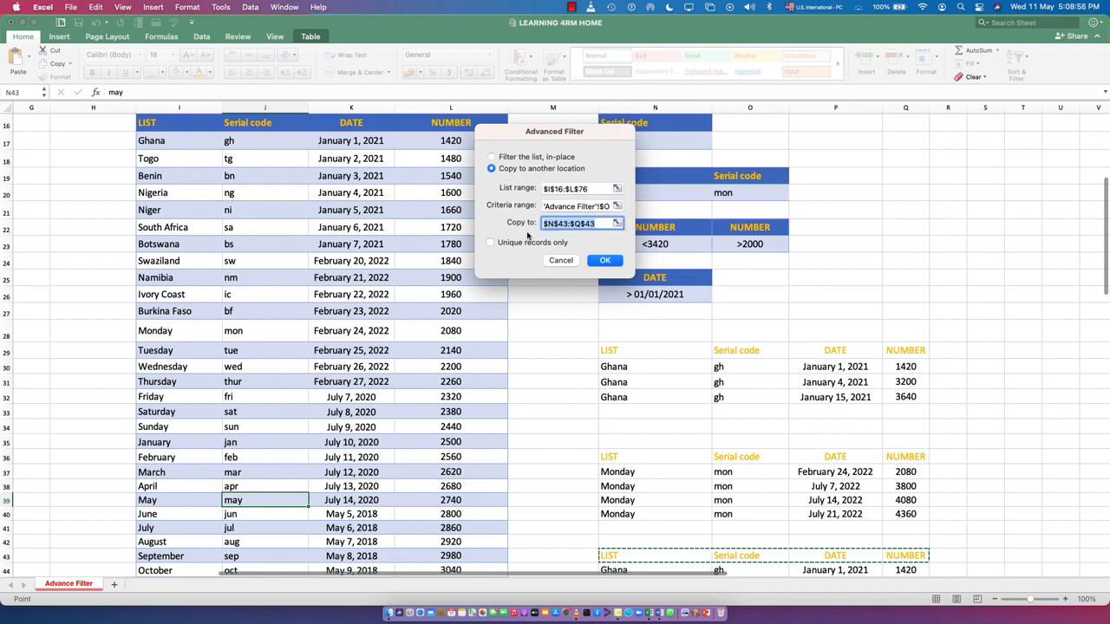
pyautogui.press('BackSpace')
pyautogui.scroll(-15, 639, 373)
pyautogui.click(654, 433)
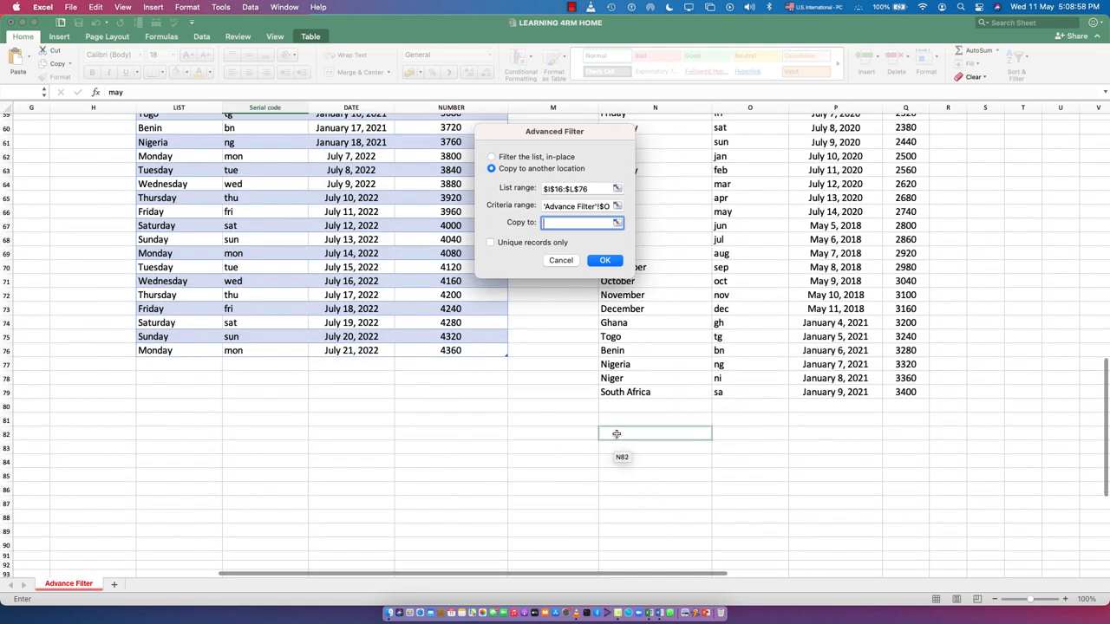
pyautogui.click(604, 261)
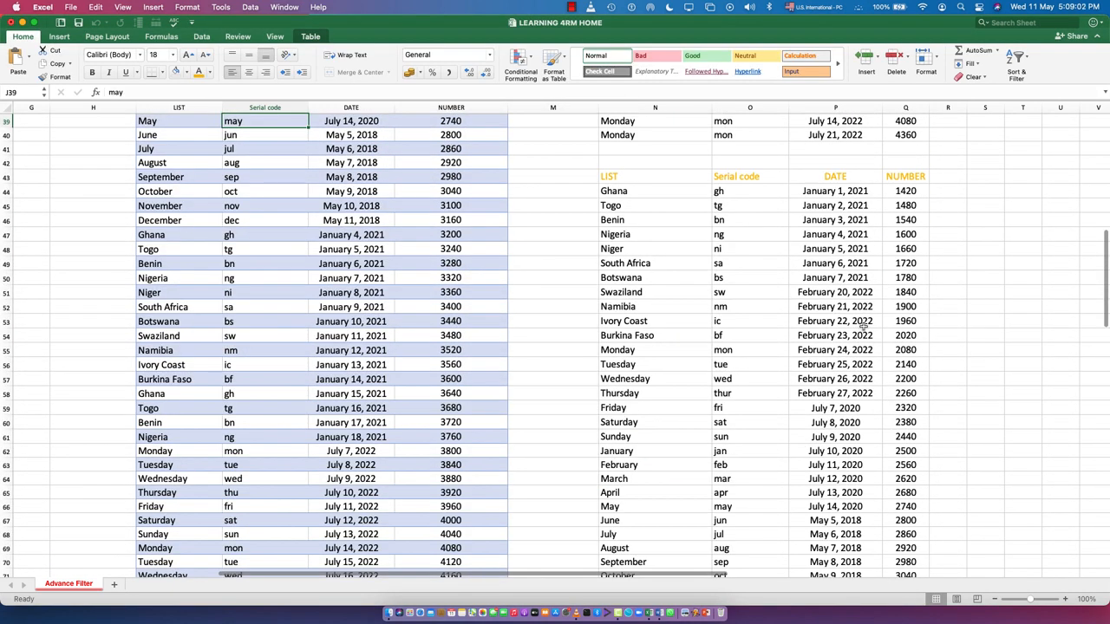
# Step: Check the NUMBER values in the rows extracted from row 82 down against the >2000 criterion in O23
pyautogui.scroll(2, 922, 269)
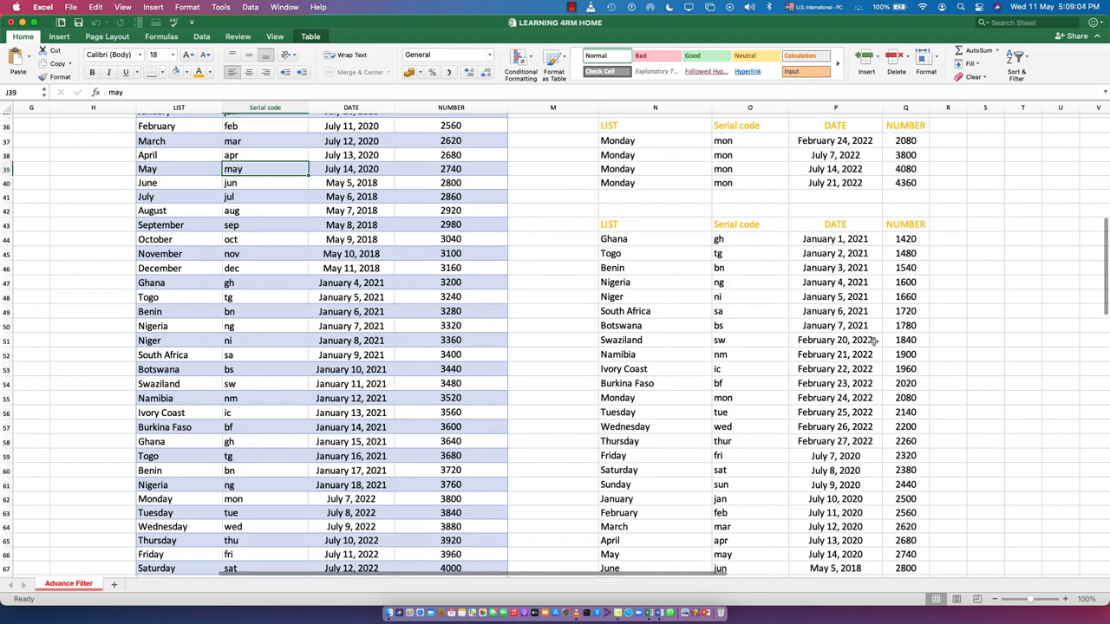
pyautogui.scroll(-13, 691, 397)
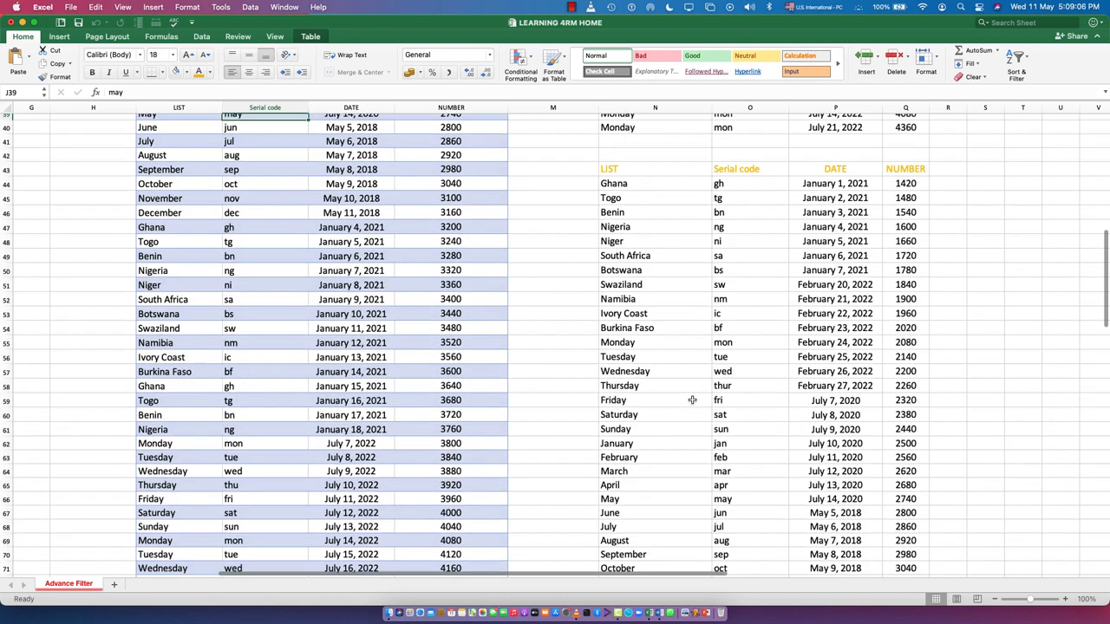
pyautogui.scroll(-2, 692, 400)
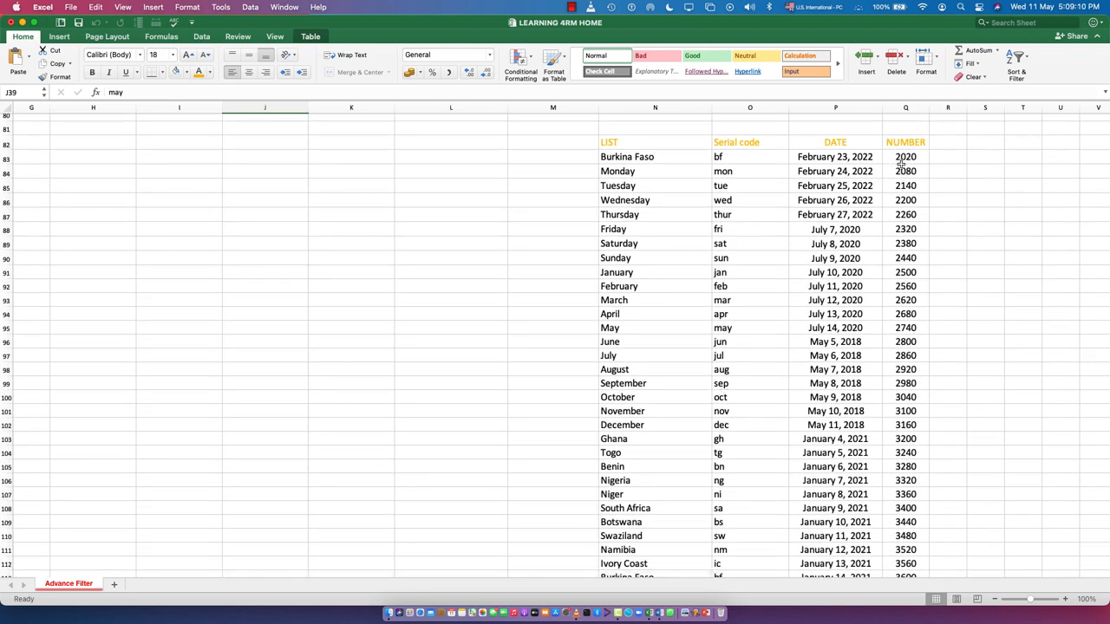
pyautogui.scroll(-8, 891, 499)
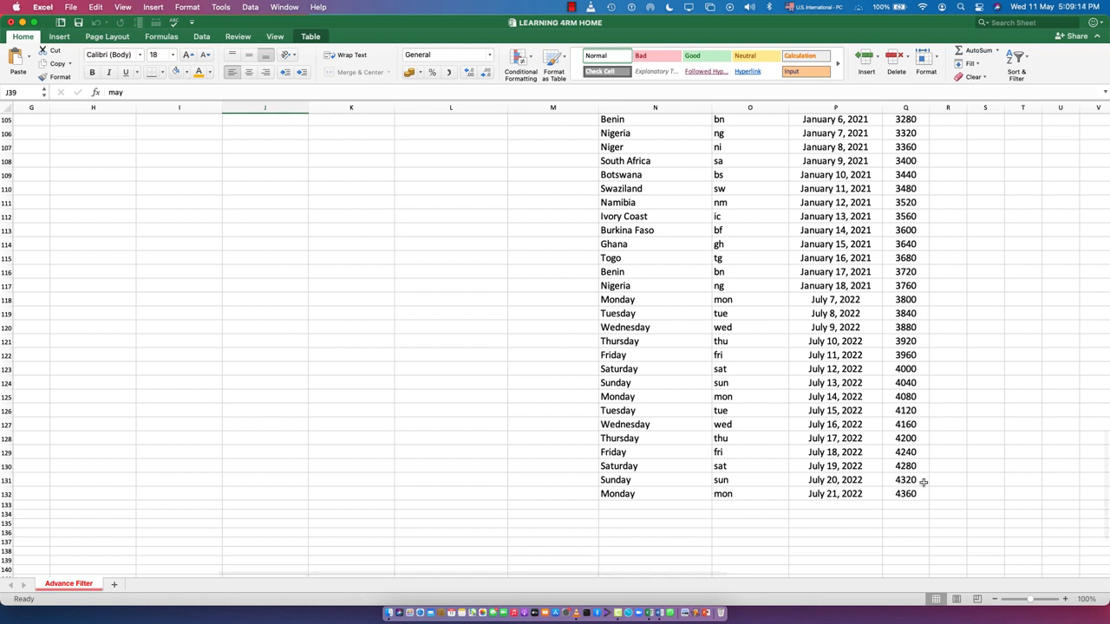
pyautogui.scroll(15, 792, 381)
pyautogui.scroll(3, 712, 391)
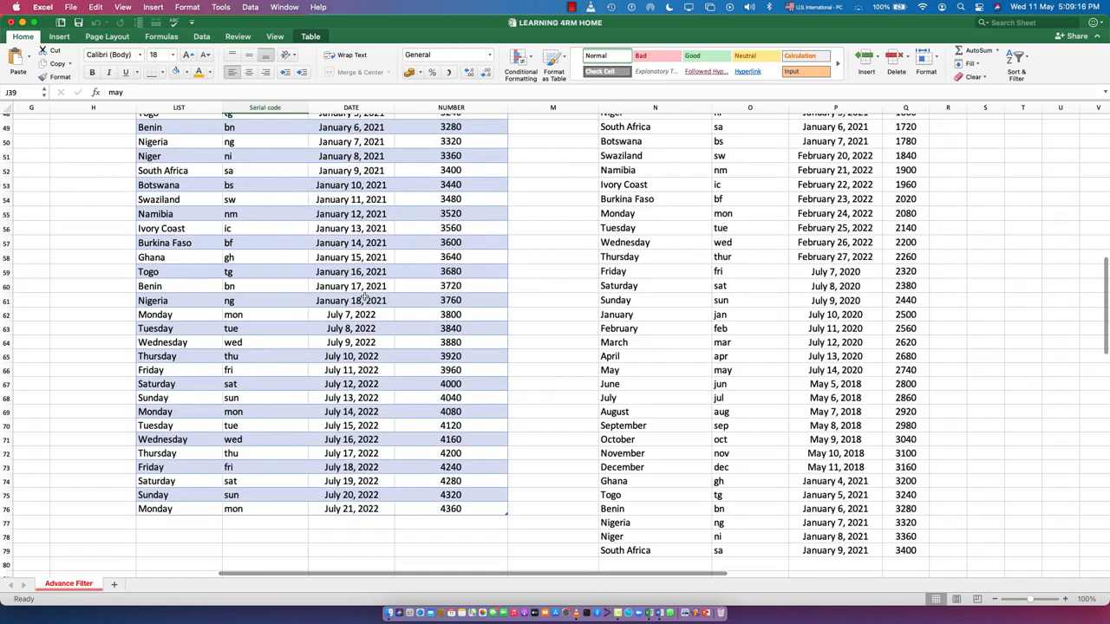
pyautogui.scroll(3, 621, 456)
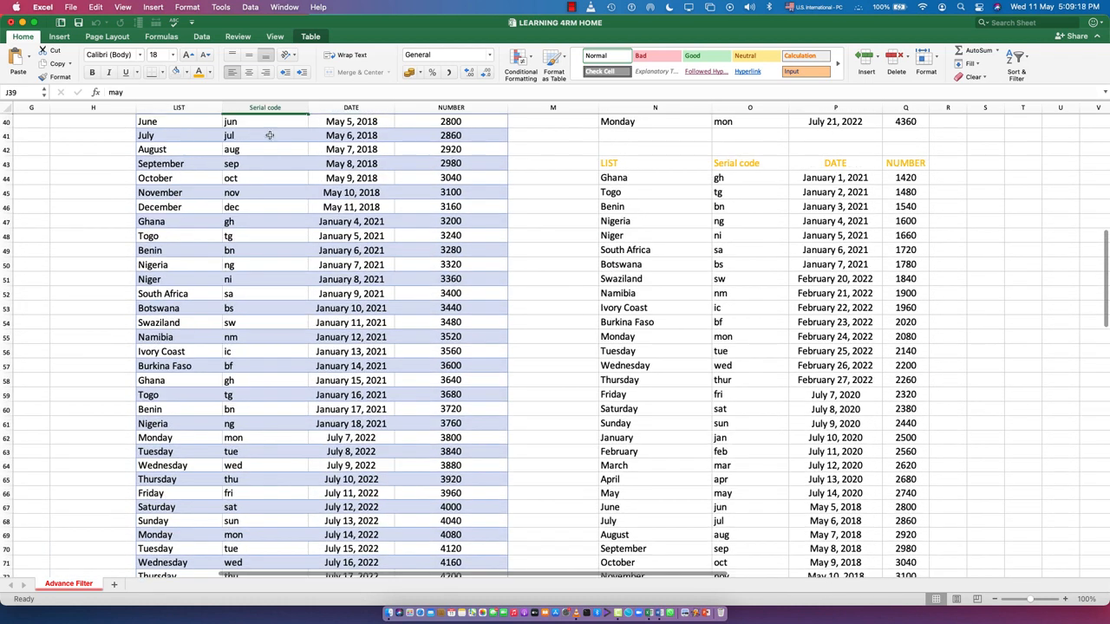
pyautogui.scroll(4, 694, 299)
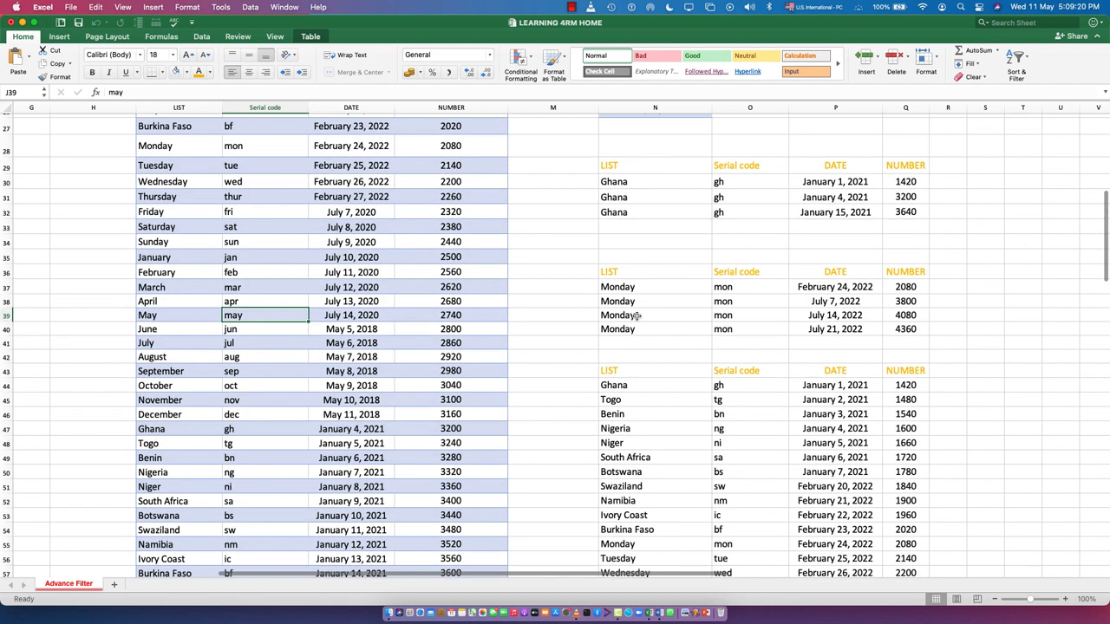
pyautogui.scroll(8, 243, 239)
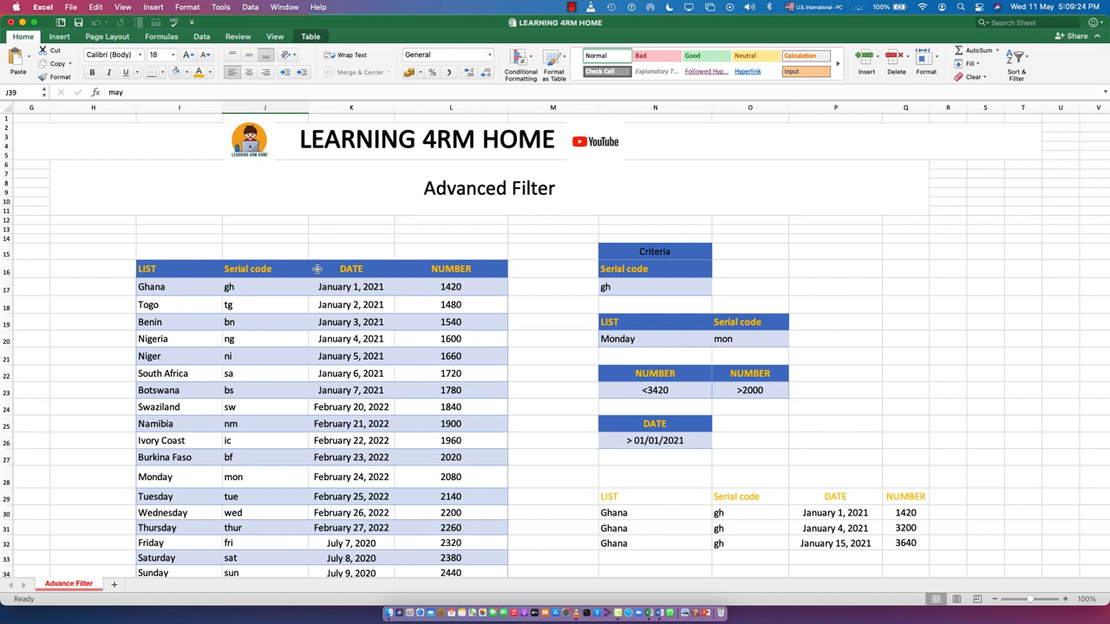
# Step: Add a new blank worksheet to the workbook and return to the Advance Filter sheet
pyautogui.scroll(-15, 750, 392)
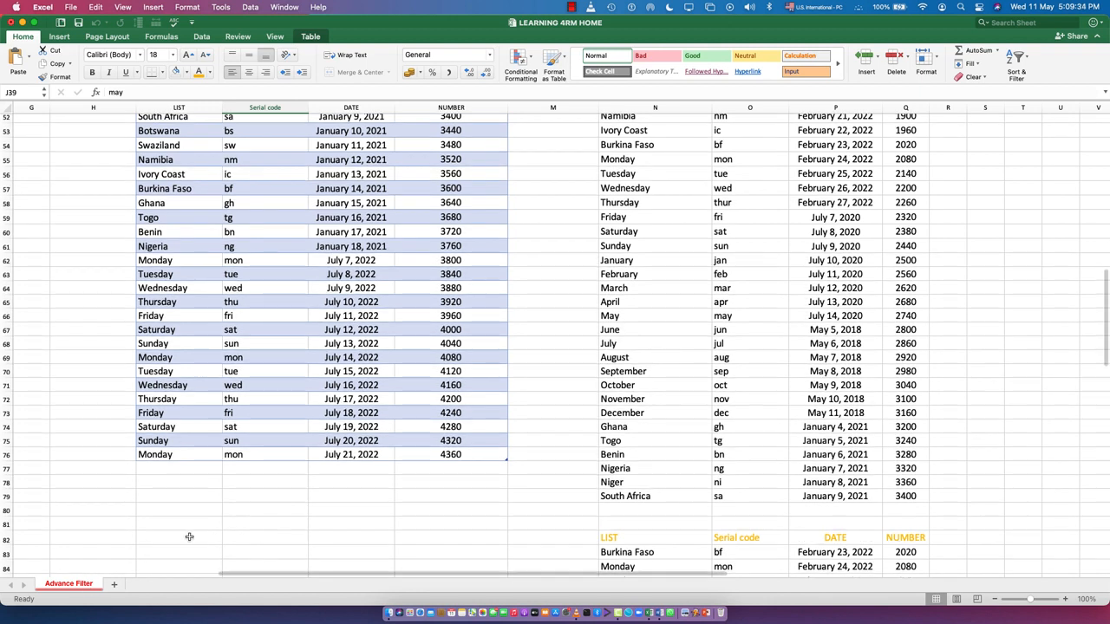
pyautogui.scroll(10, 525, 434)
pyautogui.scroll(-2, 658, 465)
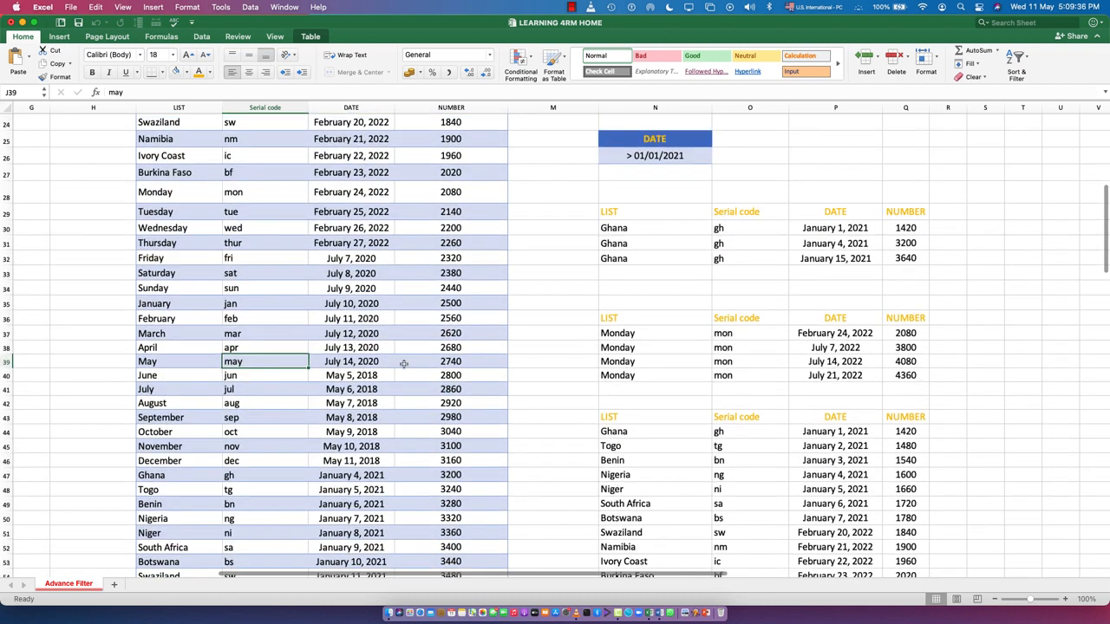
pyautogui.scroll(5, 317, 339)
pyautogui.click(295, 355)
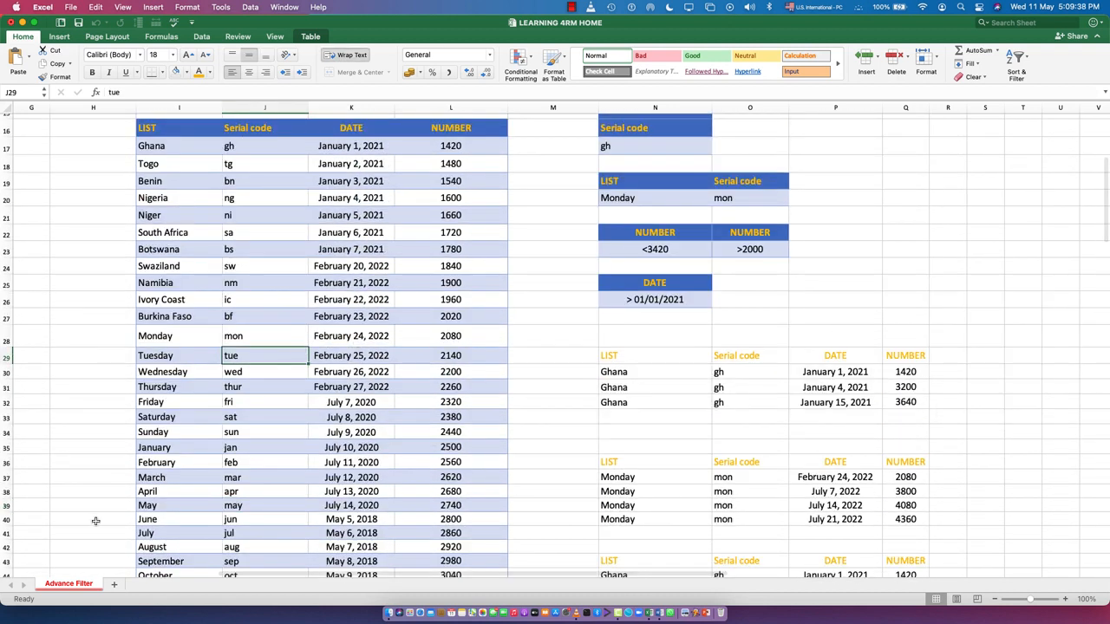
pyautogui.click(111, 585)
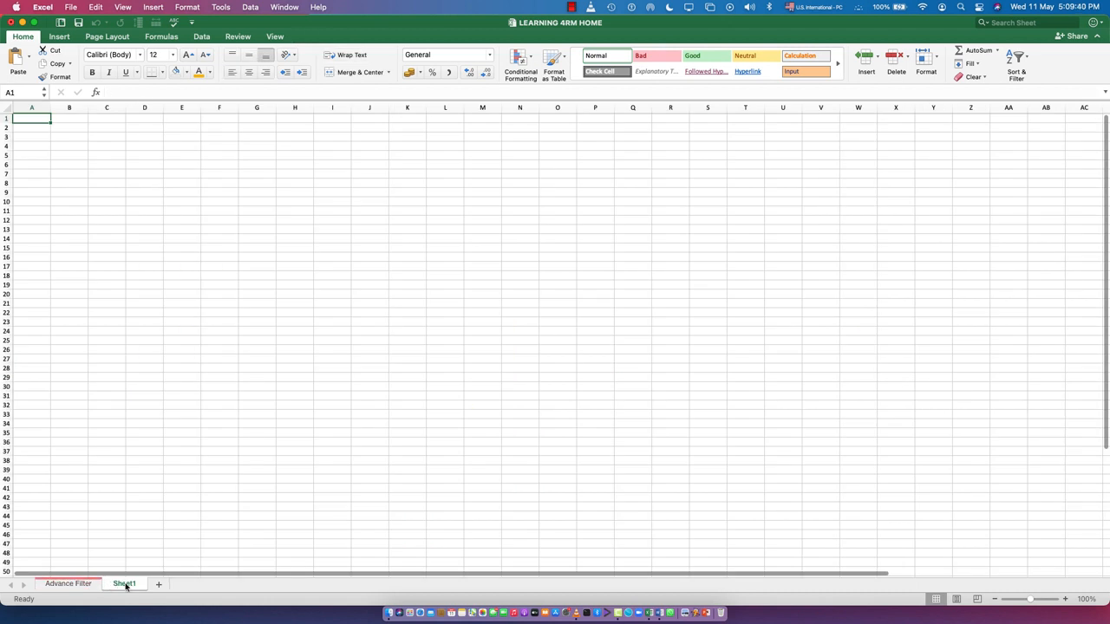
pyautogui.click(78, 585)
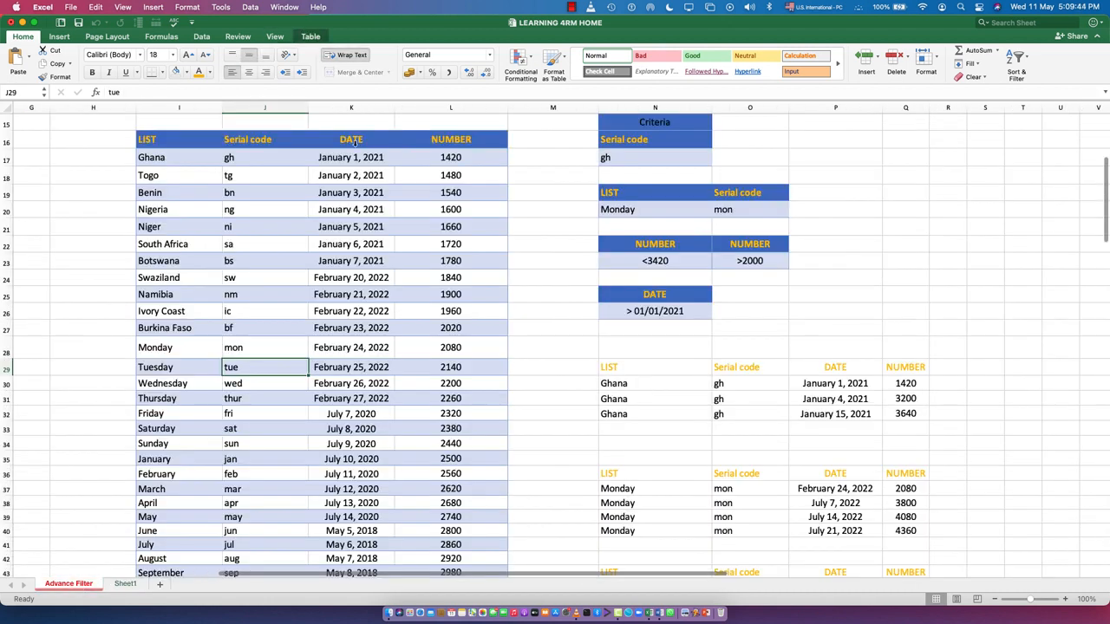
# Step: Open Advanced Filter on the source table and set its criteria range to N16:N17, the Serial code gh criterion
pyautogui.click(250, 7)
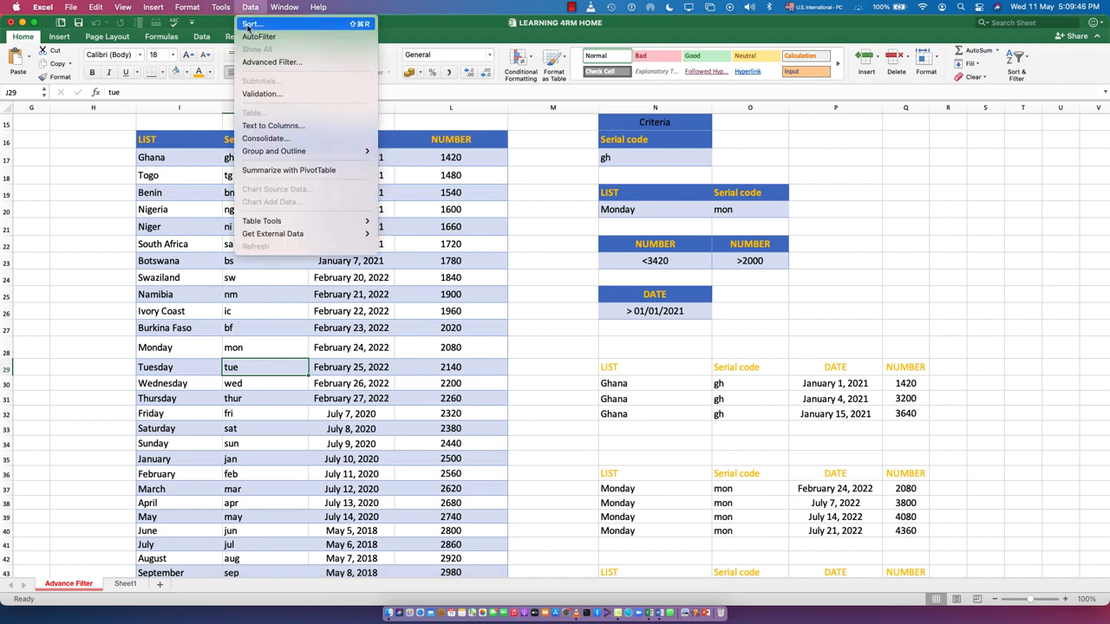
pyautogui.click(271, 62)
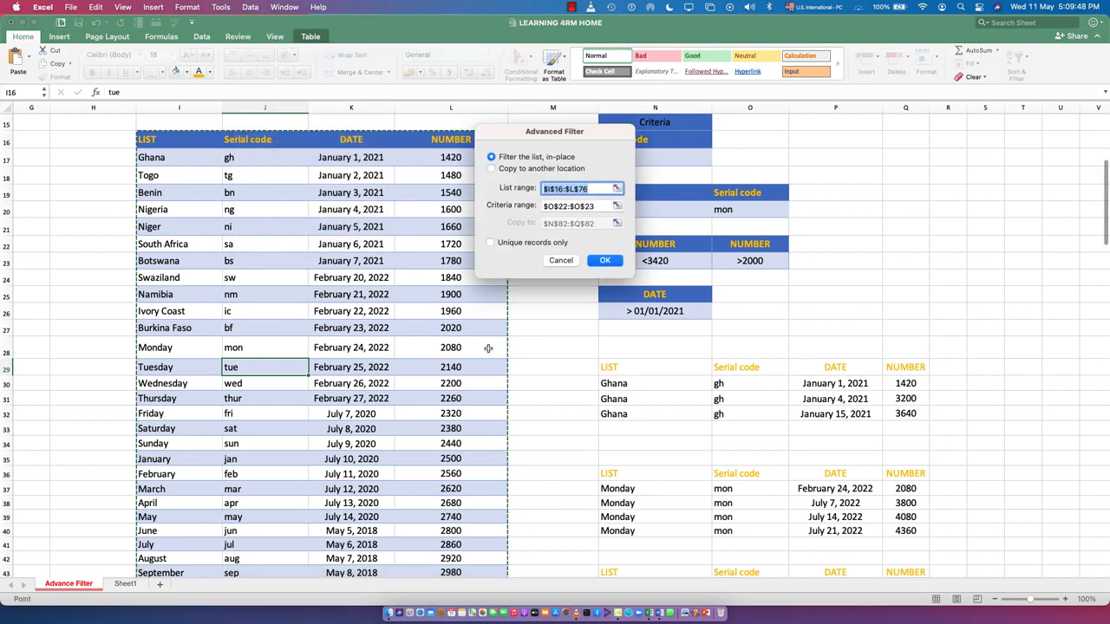
pyautogui.click(597, 206)
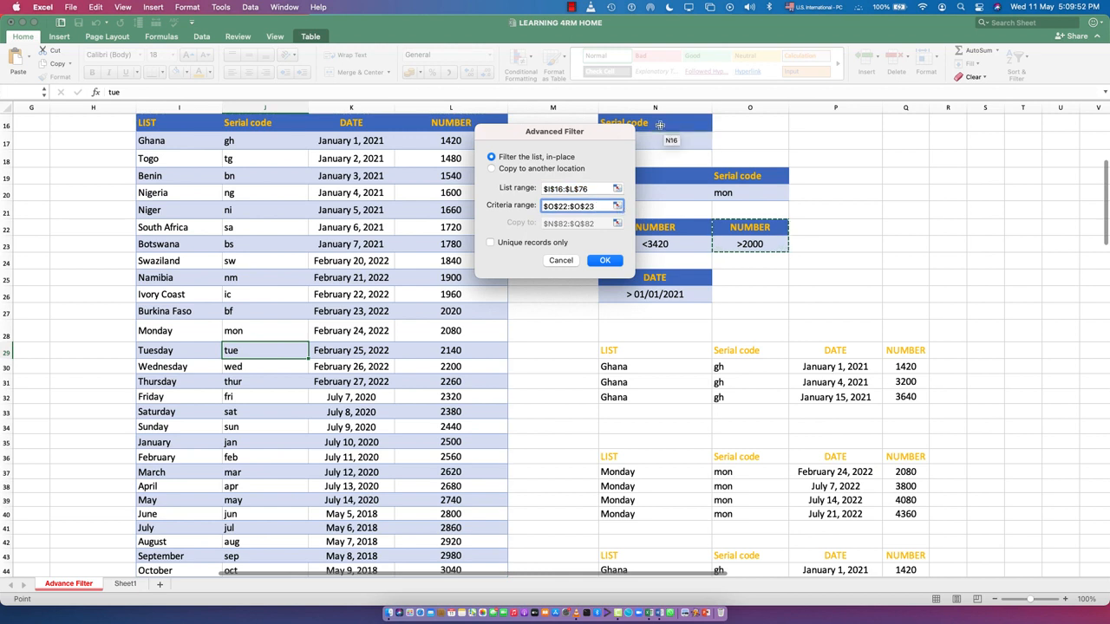
pyautogui.moveTo(660, 125); pyautogui.dragTo(663, 147)
# Step: Try to run the filter from the Advance Filter sheet with the copy destination set to a cell on Sheet1
pyautogui.click(520, 169)
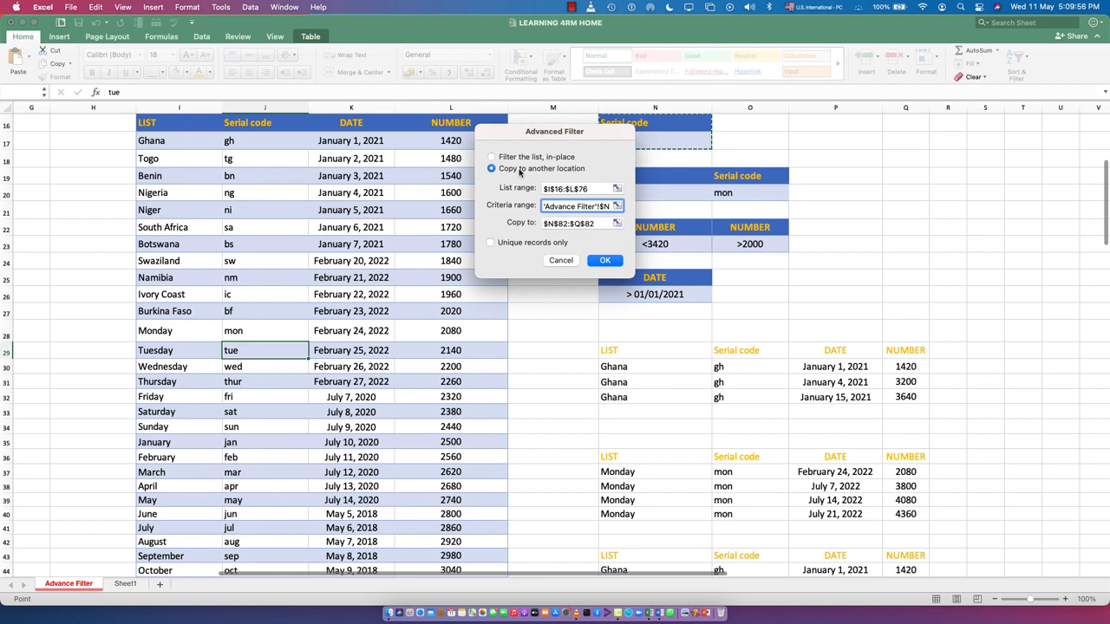
pyautogui.click(605, 222)
pyautogui.click(618, 225)
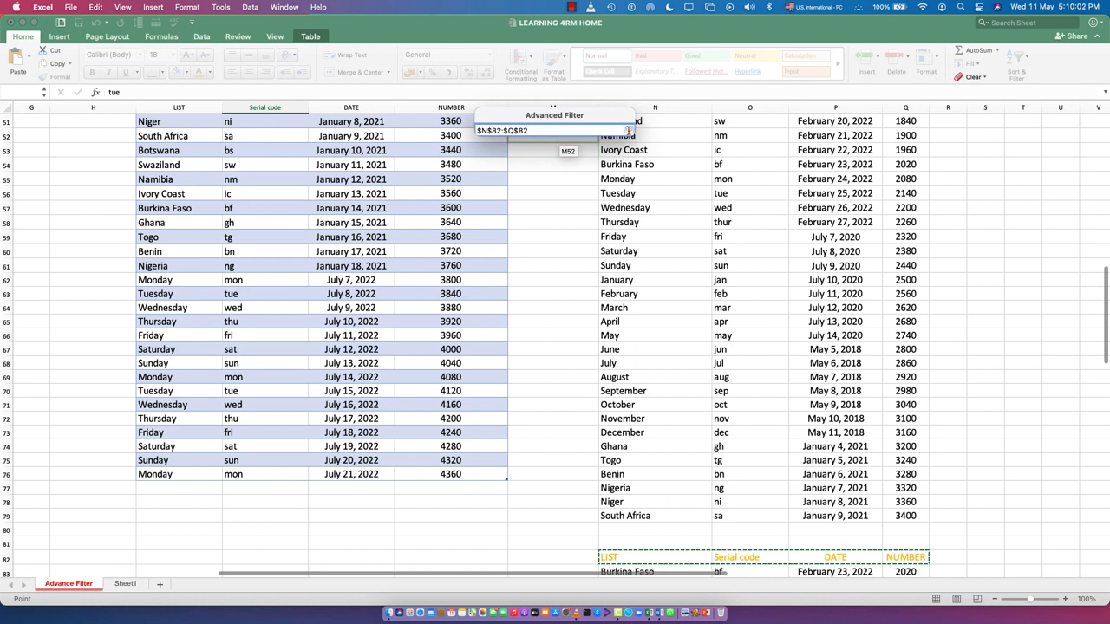
pyautogui.click(627, 128)
pyautogui.moveTo(598, 223); pyautogui.dragTo(542, 224)
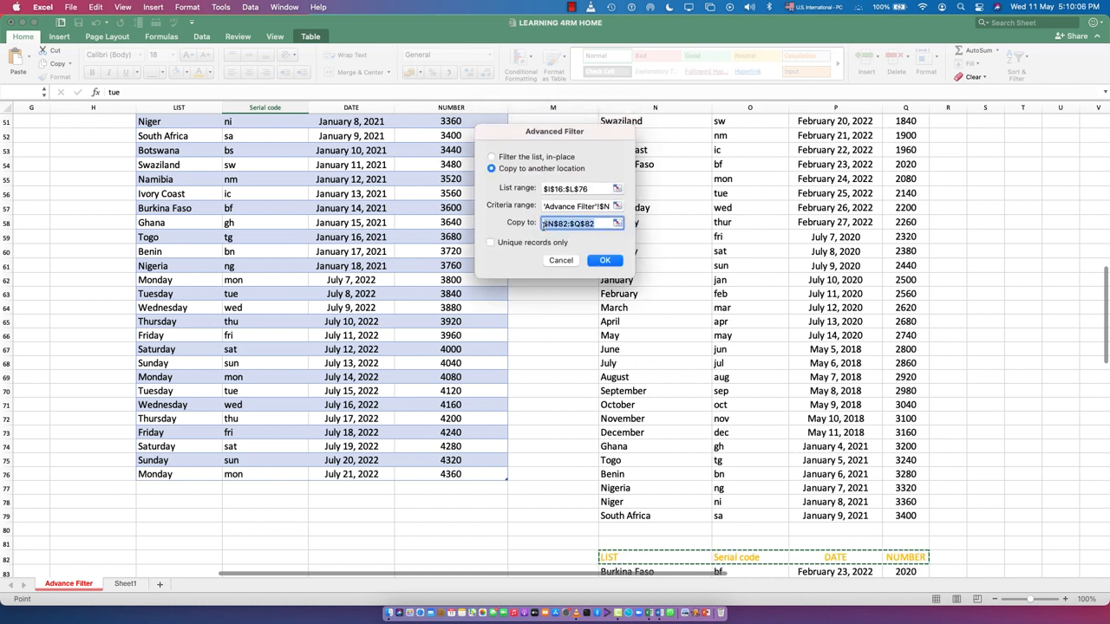
pyautogui.press('BackSpace')
pyautogui.click(125, 583)
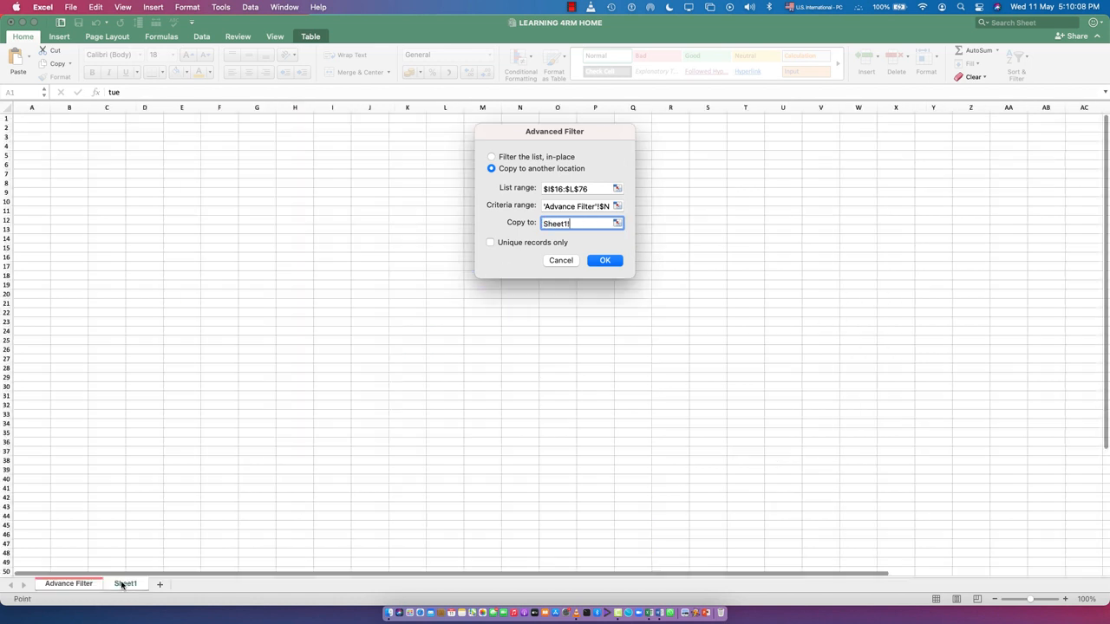
pyautogui.click(182, 221)
pyautogui.click(604, 261)
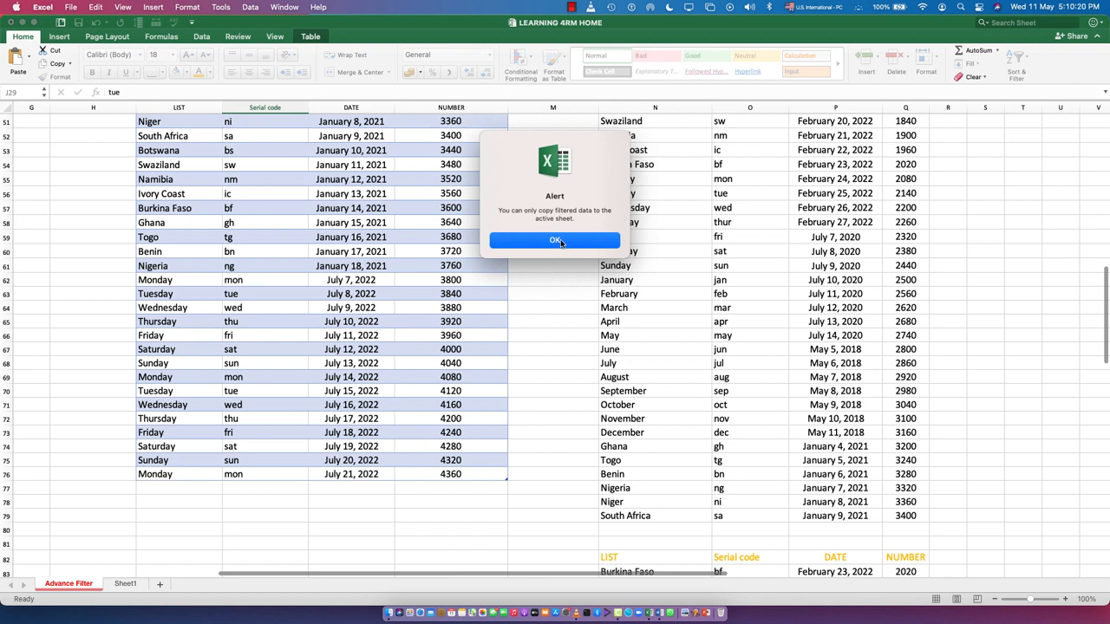
pyautogui.click(560, 242)
pyautogui.click(550, 264)
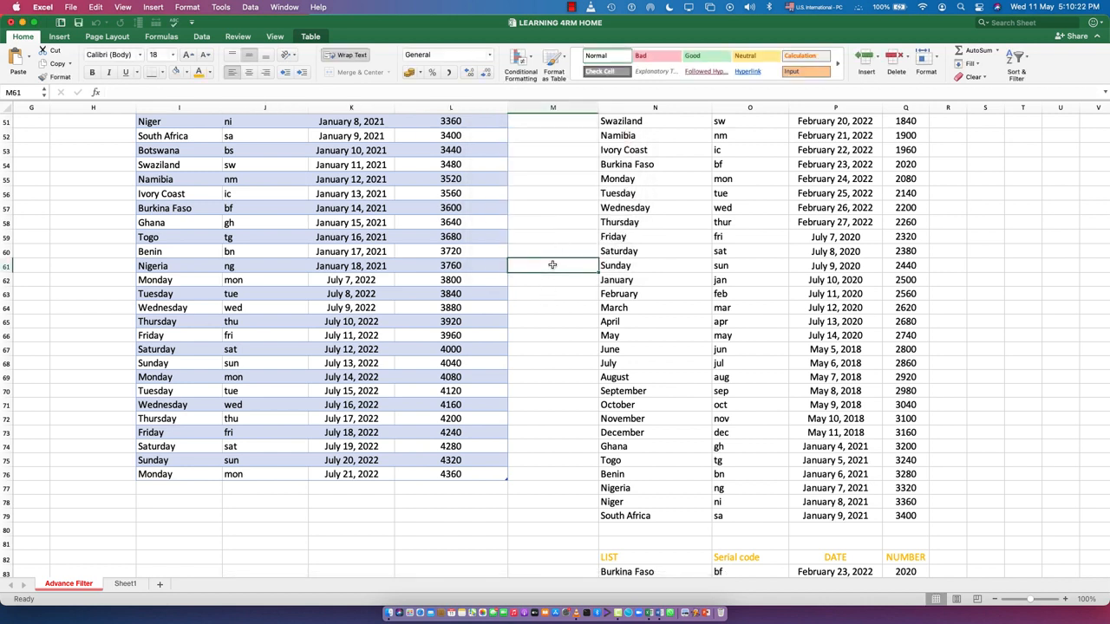
pyautogui.click(558, 295)
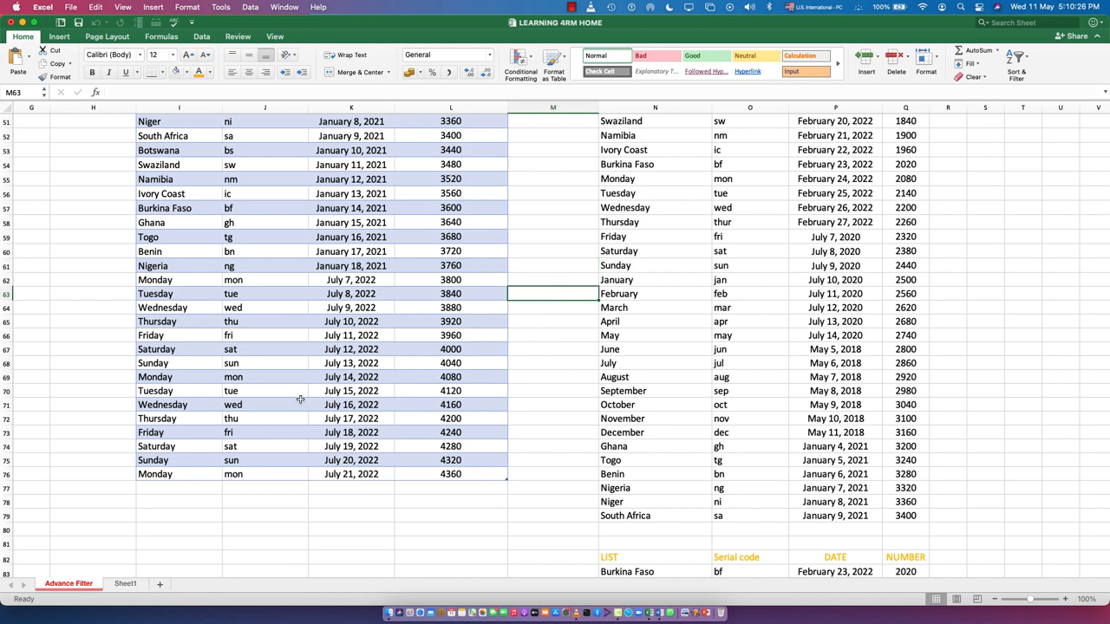
# Step: Select empty cell H13 on Sheet1 and open Advanced Filter from that sheet
pyautogui.click(125, 583)
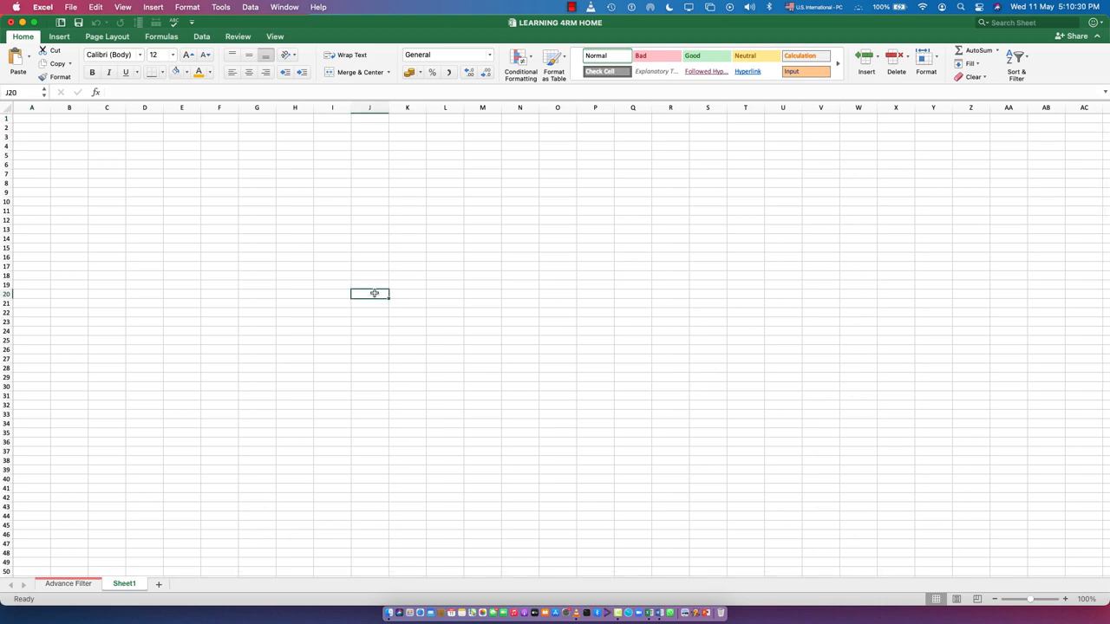
pyautogui.click(69, 584)
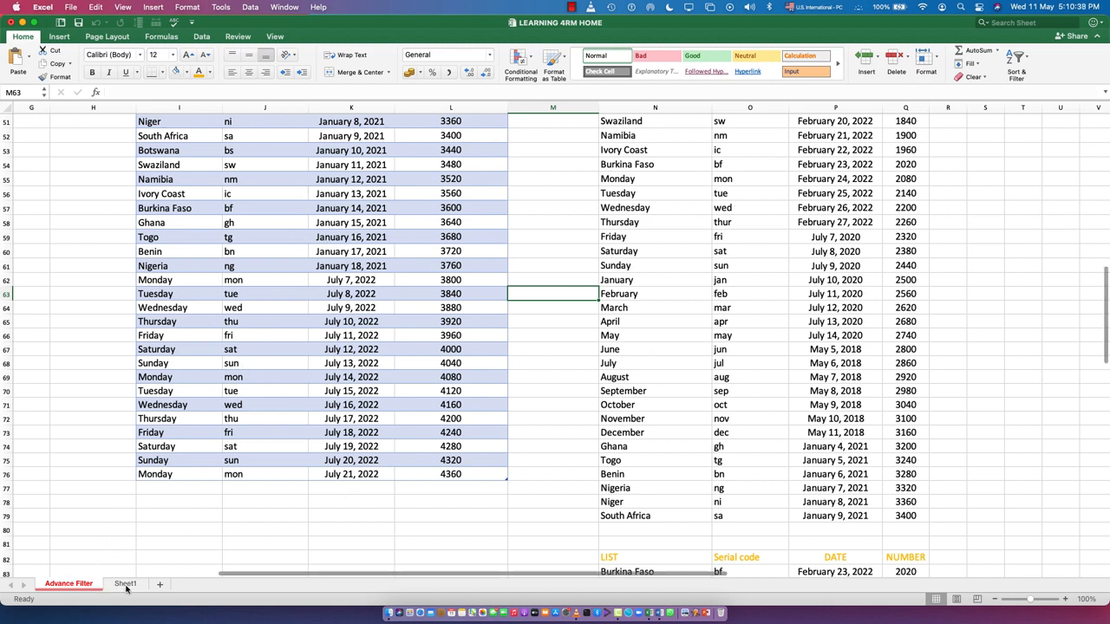
pyautogui.click(126, 585)
pyautogui.click(288, 228)
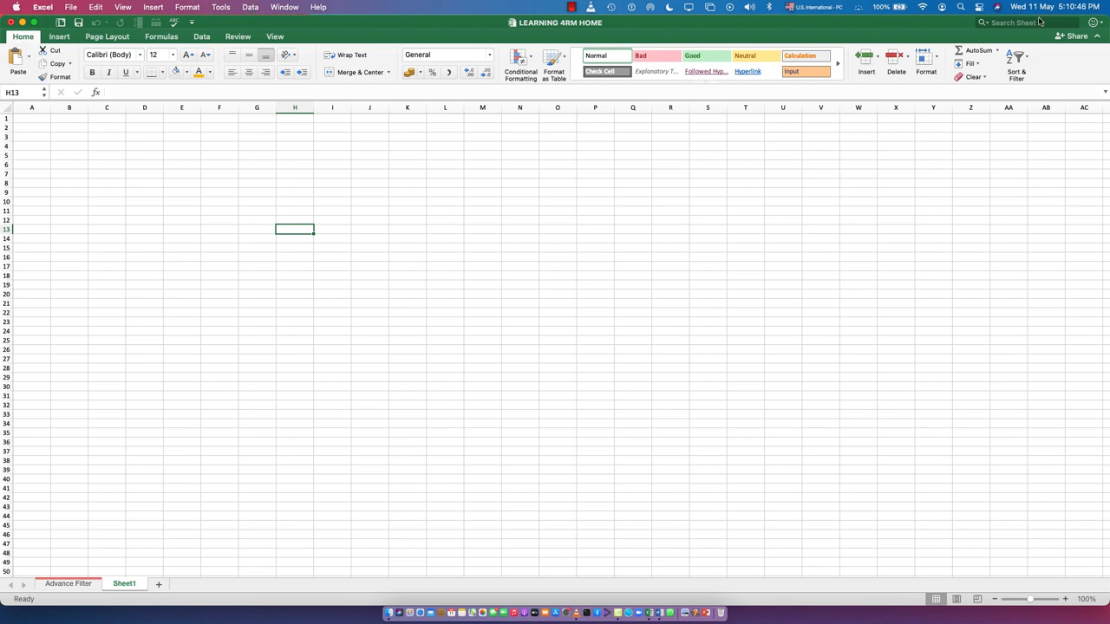
pyautogui.click(254, 9)
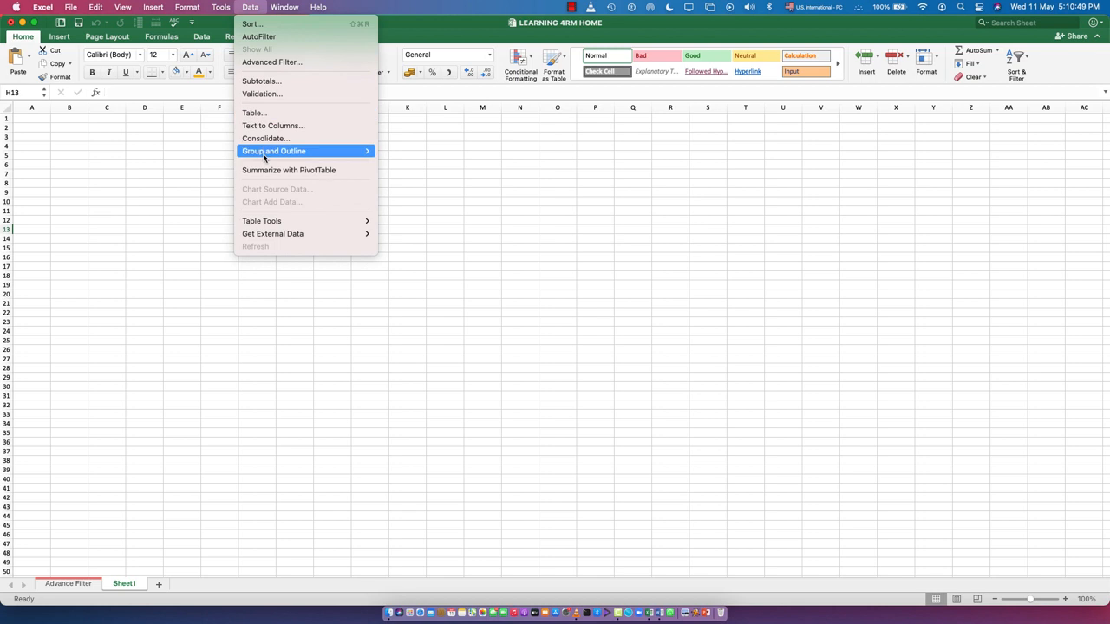
pyautogui.click(269, 63)
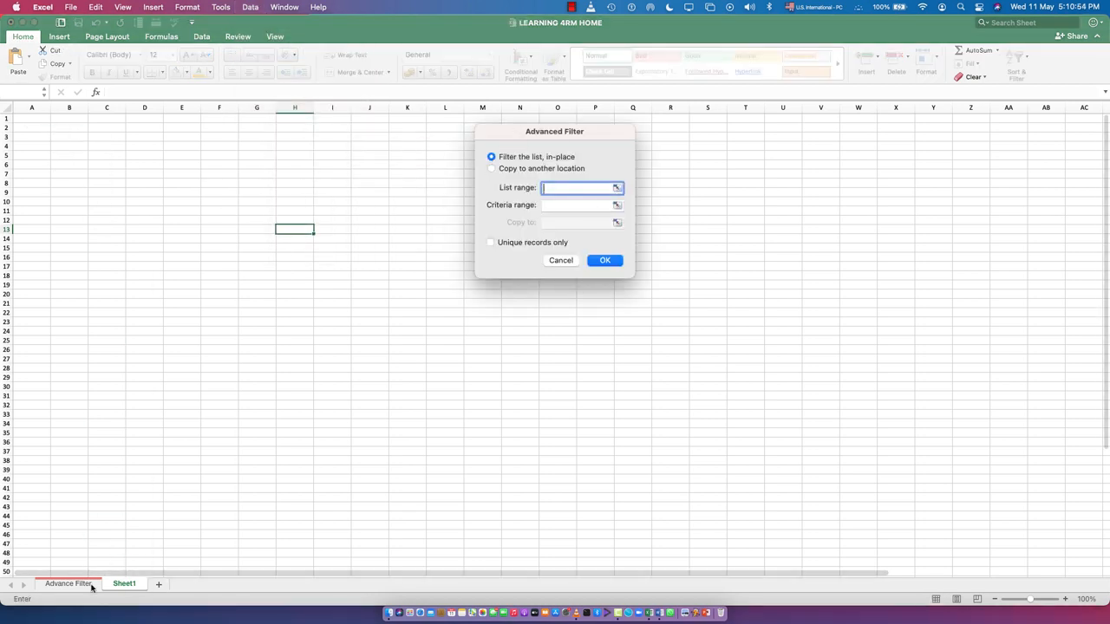
# Step: Set the filter's list range to the whole source table on the Advance Filter sheet, headers included, down to row 76
pyautogui.click(59, 586)
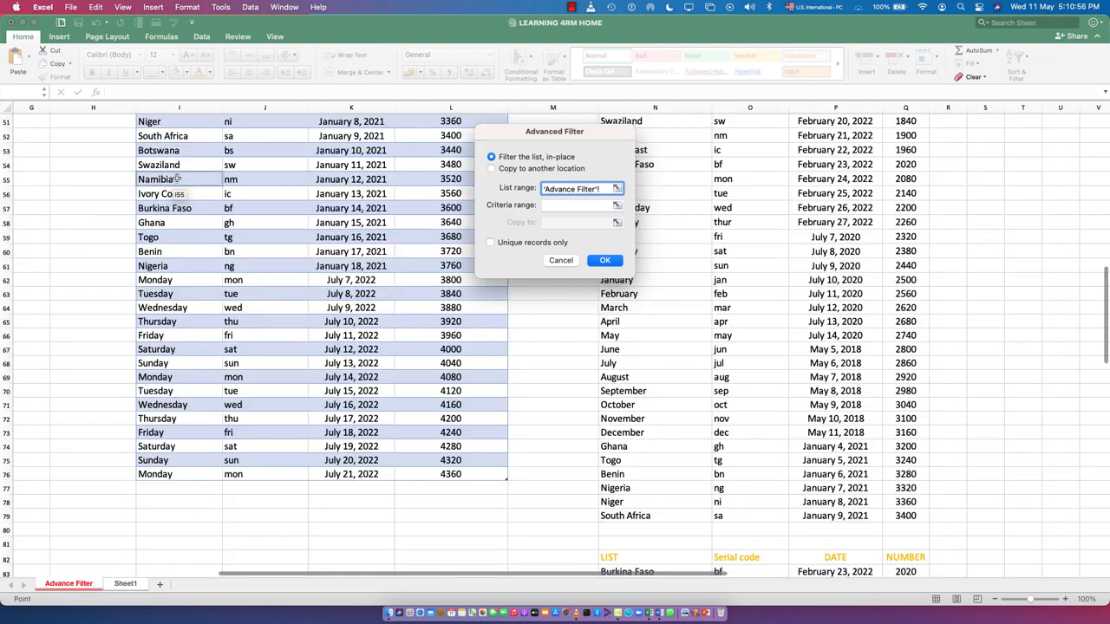
pyautogui.scroll(5, 158, 247)
pyautogui.scroll(8, 159, 248)
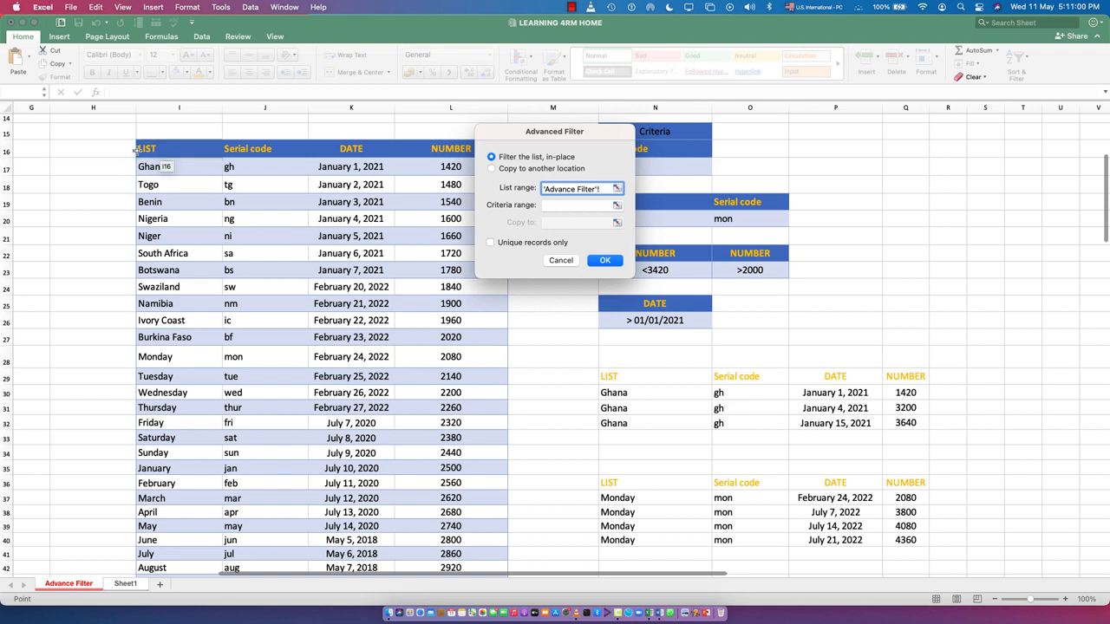
pyautogui.moveTo(146, 149); pyautogui.dragTo(507, 559)
pyautogui.moveTo(300, 608); pyautogui.dragTo(363, 163)
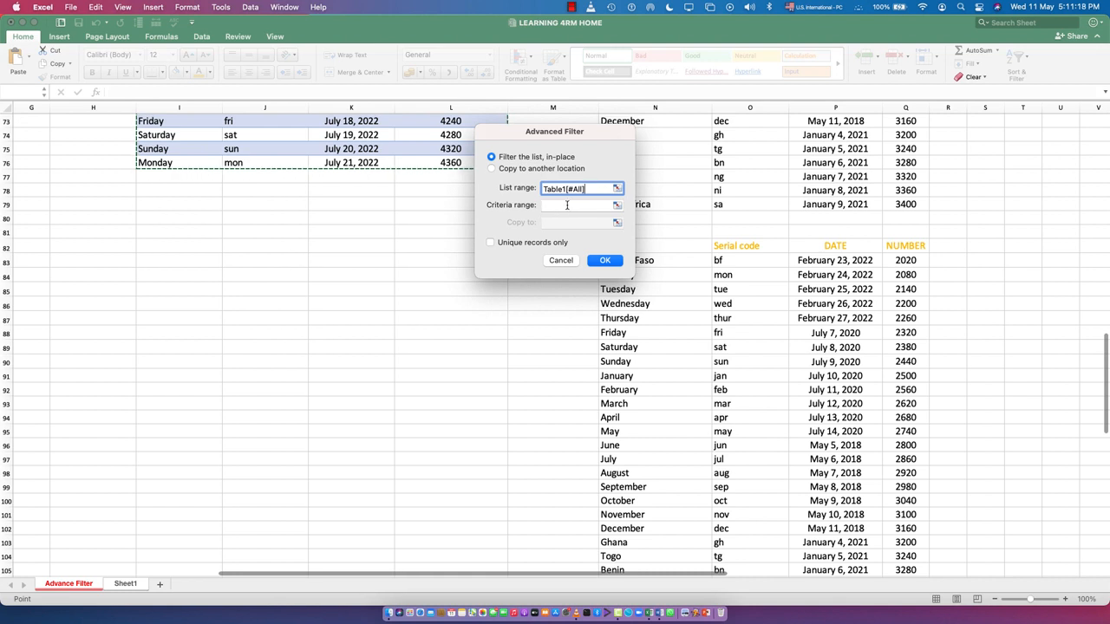
# Step: Set the criteria range to N22:N23 on the Advance Filter sheet, the NUMBER <3420 criterion
pyautogui.click(568, 204)
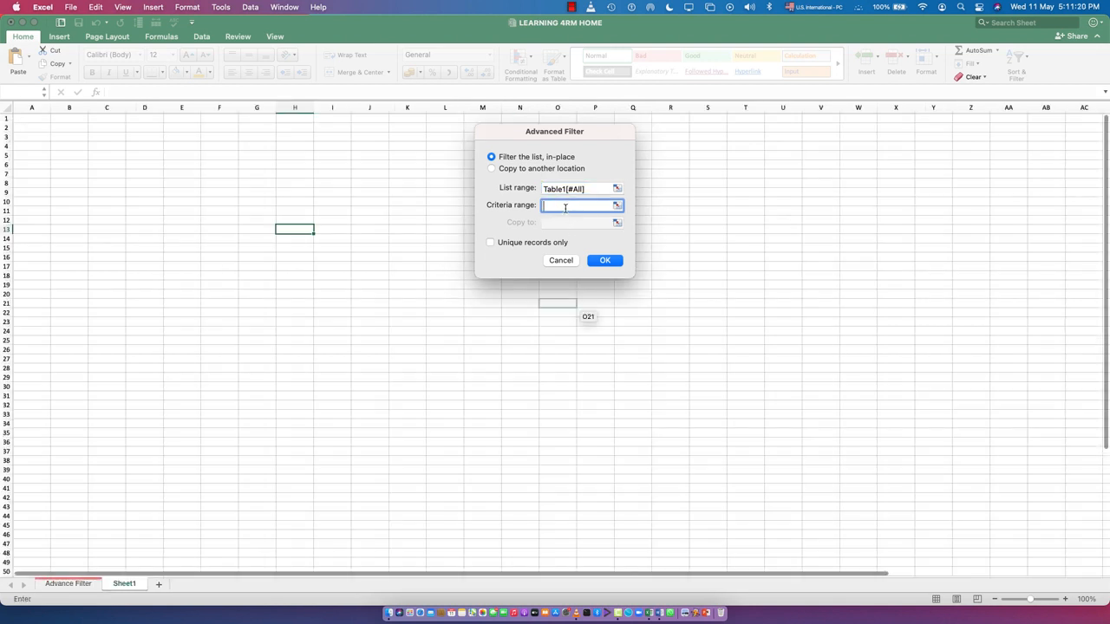
pyautogui.click(60, 585)
pyautogui.scroll(15, 854, 275)
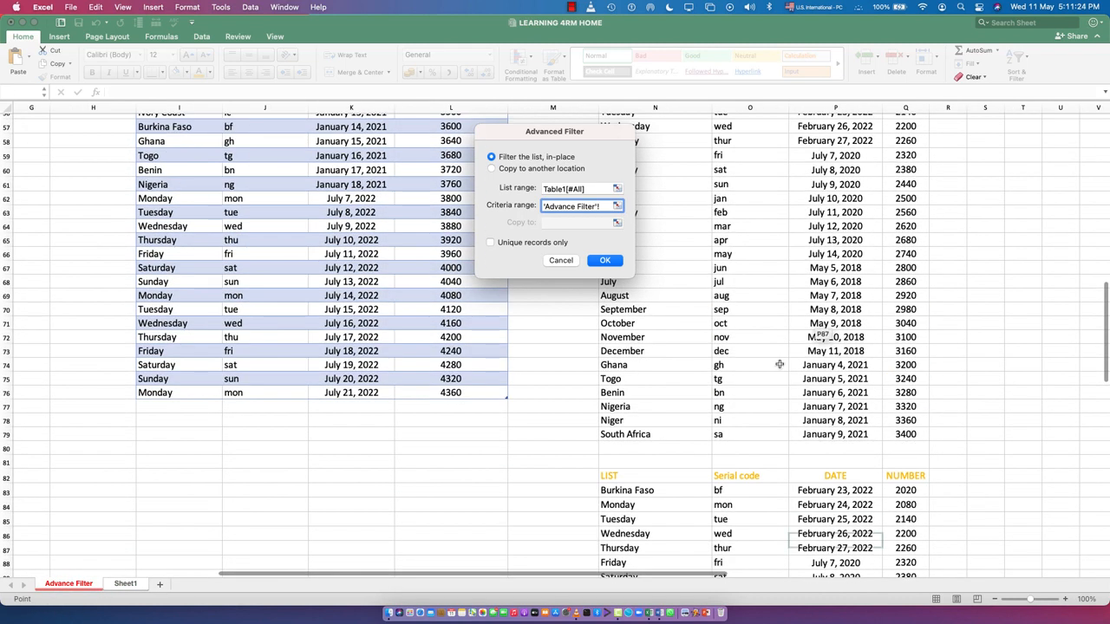
pyautogui.scroll(8, 748, 400)
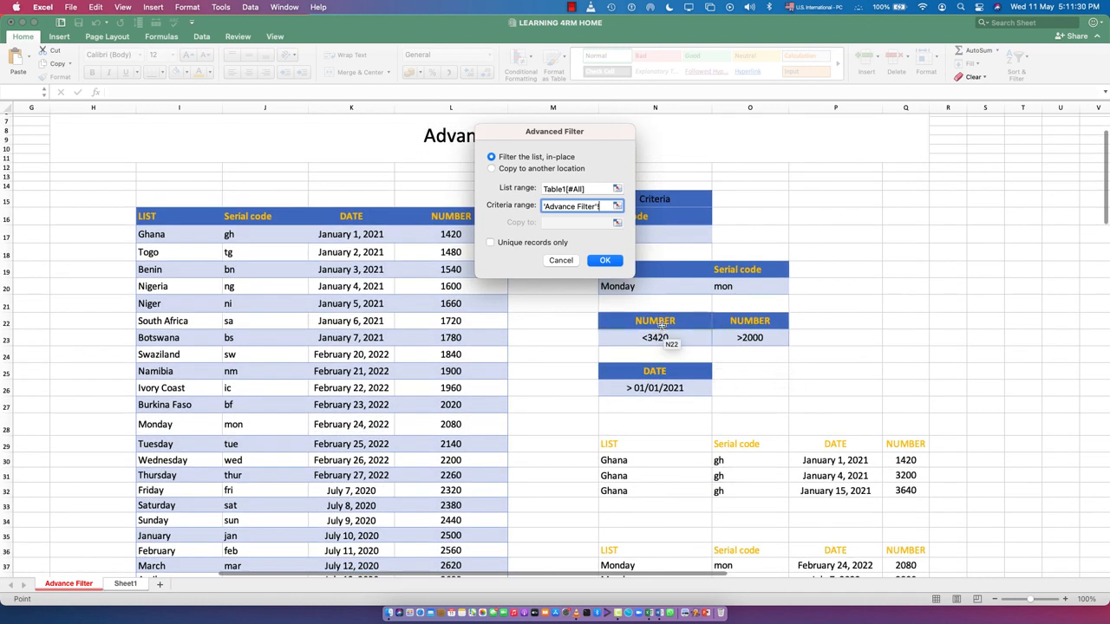
pyautogui.moveTo(663, 327); pyautogui.dragTo(657, 339)
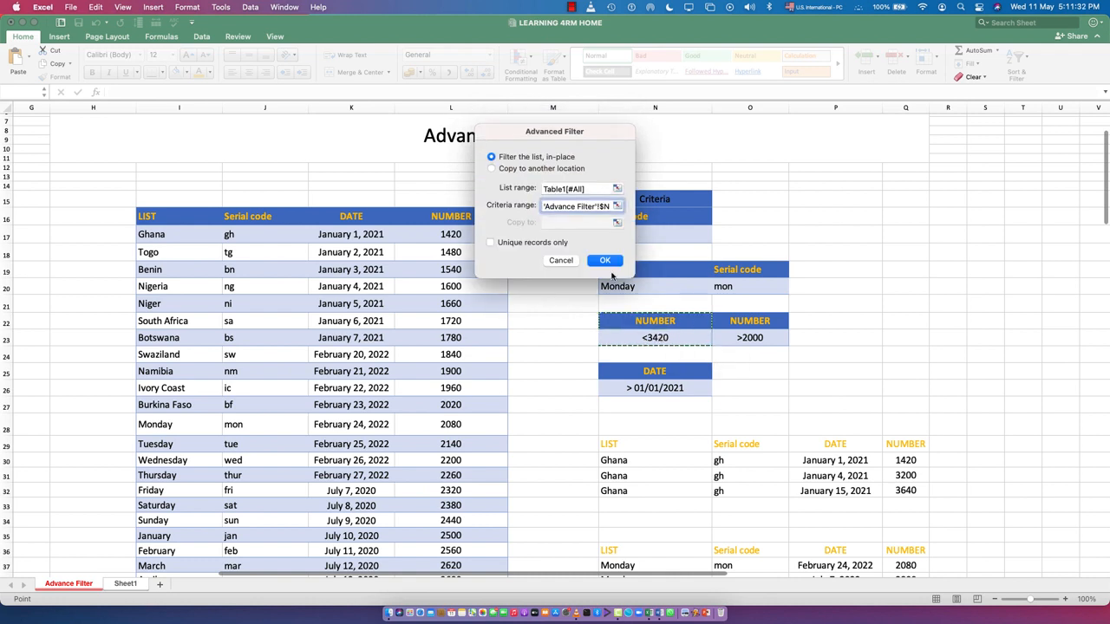
# Step: Choose to copy the results to another location, set the destination to Sheet1 cell D7, and run the filter
pyautogui.click(516, 169)
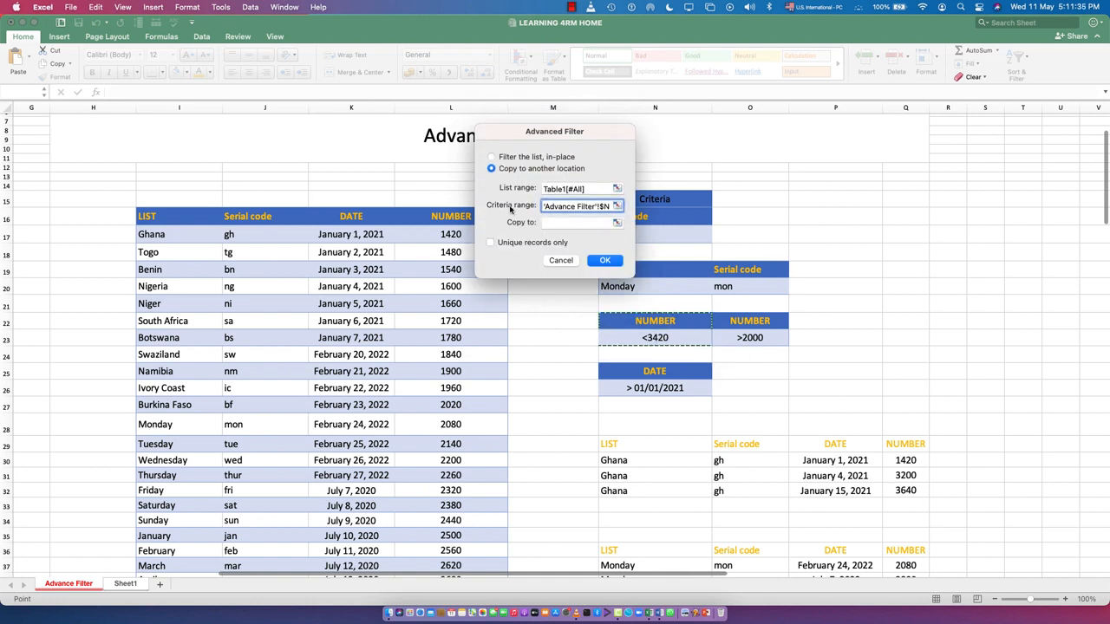
pyautogui.click(568, 224)
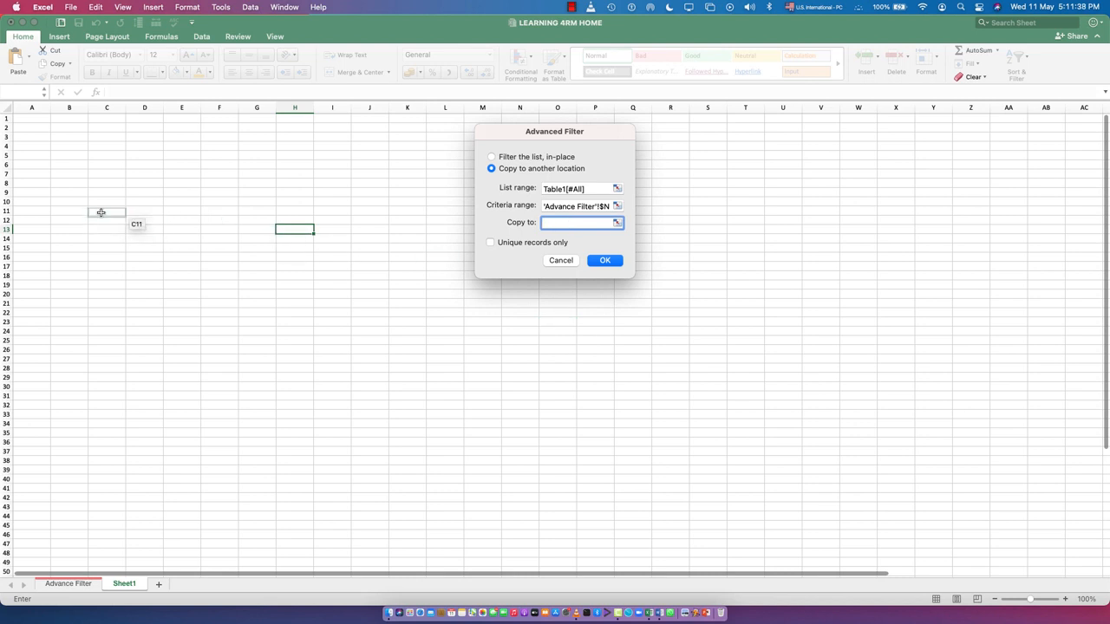
pyautogui.click(144, 173)
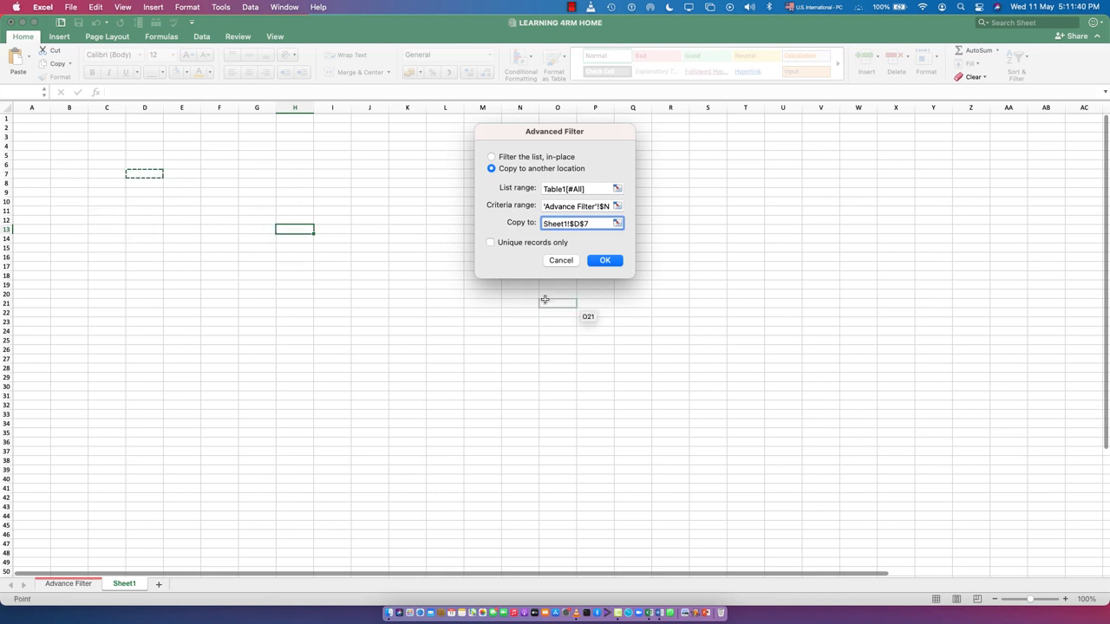
pyautogui.click(606, 262)
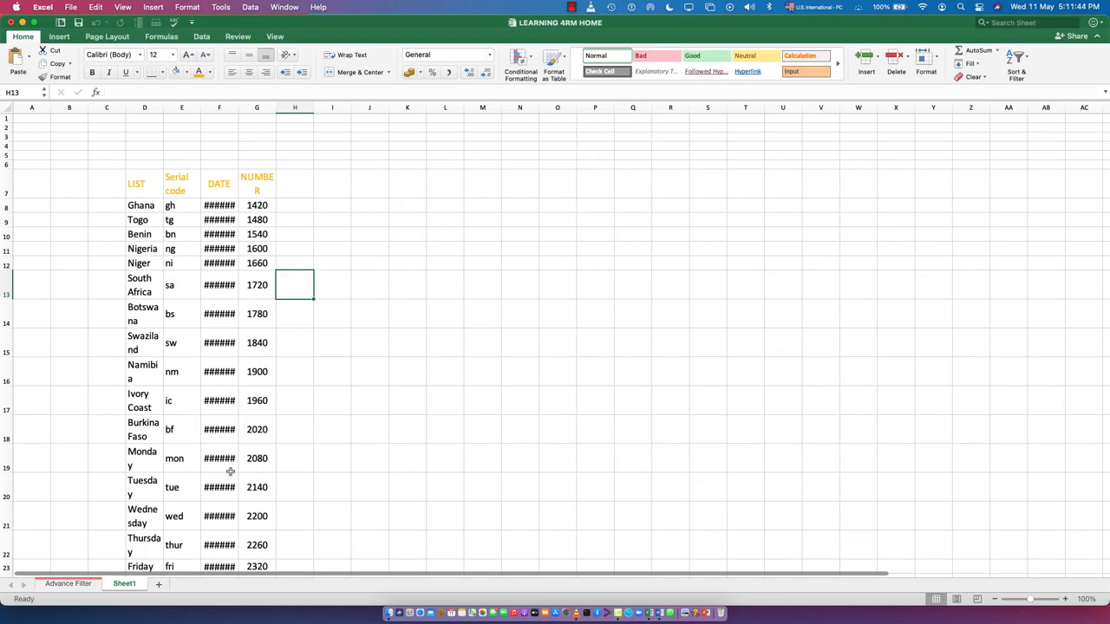
# Step: Widen all columns of Sheet1 together so the extracted names, headers and dates fit in full
pyautogui.scroll(-10, 231, 471)
pyautogui.scroll(3, 261, 361)
pyautogui.scroll(5, 261, 361)
pyautogui.moveTo(127, 152); pyautogui.dragTo(299, 490)
pyautogui.click(9, 108)
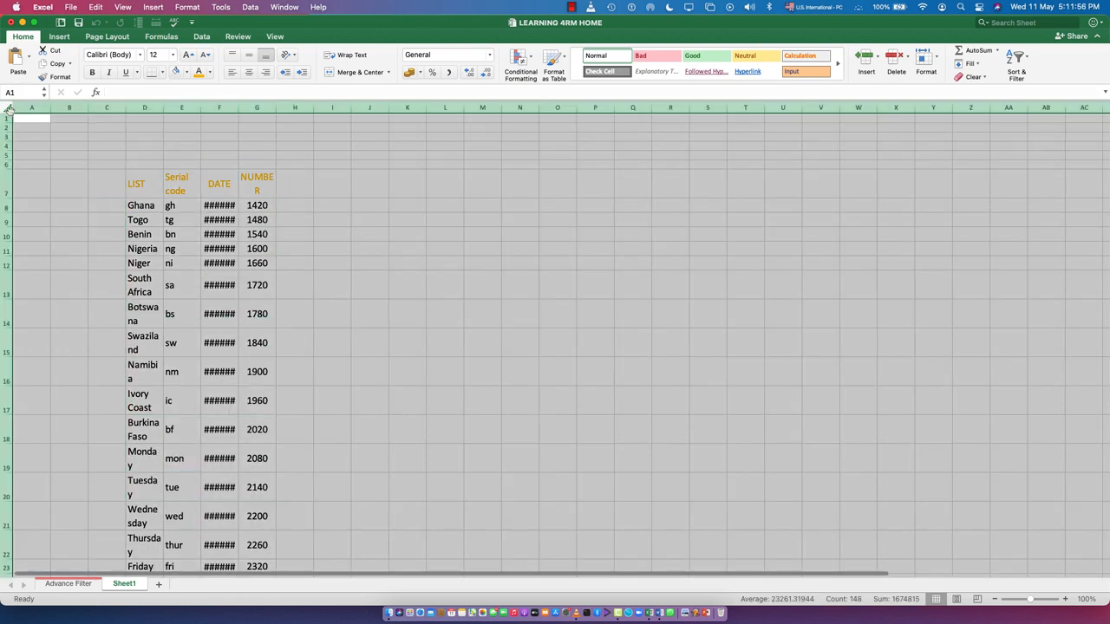
pyautogui.moveTo(237, 106); pyautogui.dragTo(291, 111)
pyautogui.click(745, 246)
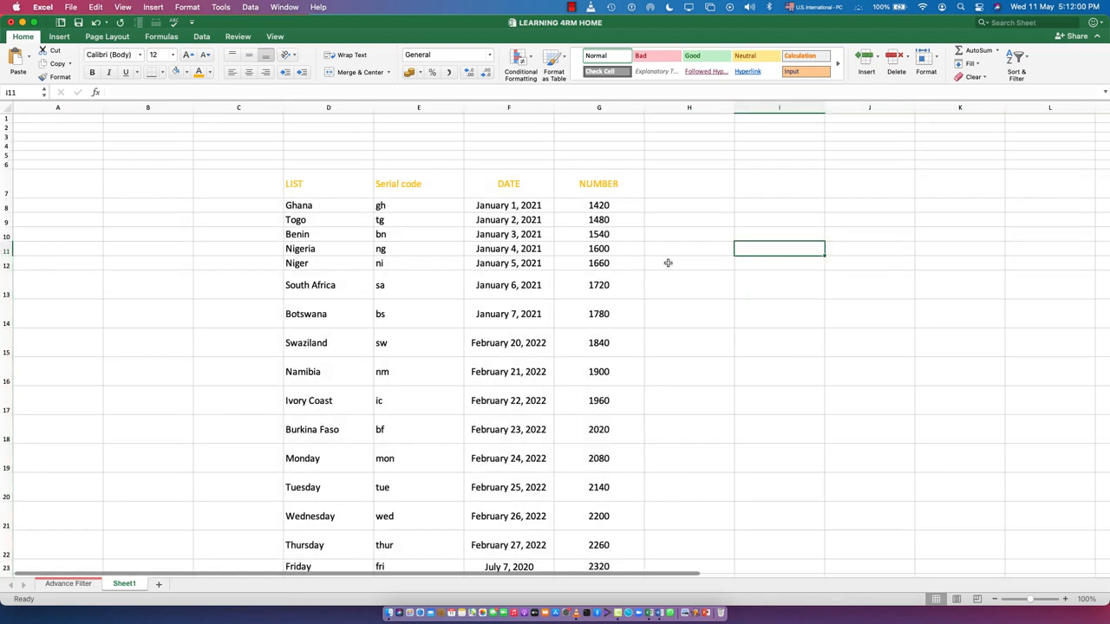
# Step: Check the NUMBER values of the rows extracted on Sheet1 against the <3420 criterion, and return to the Advance Filter sheet
pyautogui.scroll(-10, 495, 346)
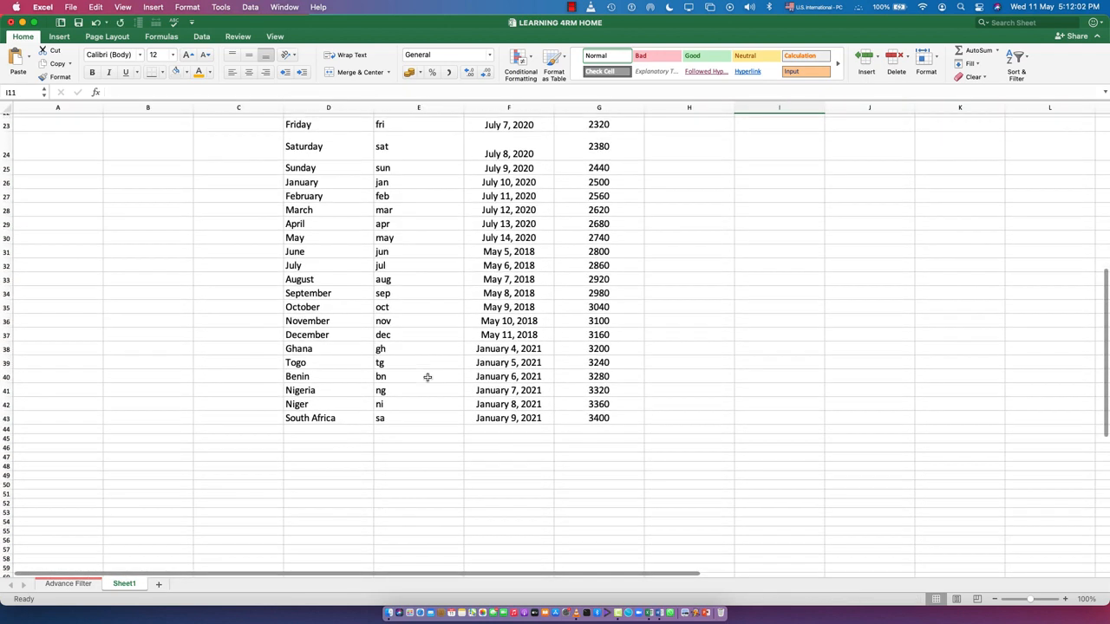
pyautogui.scroll(10, 489, 345)
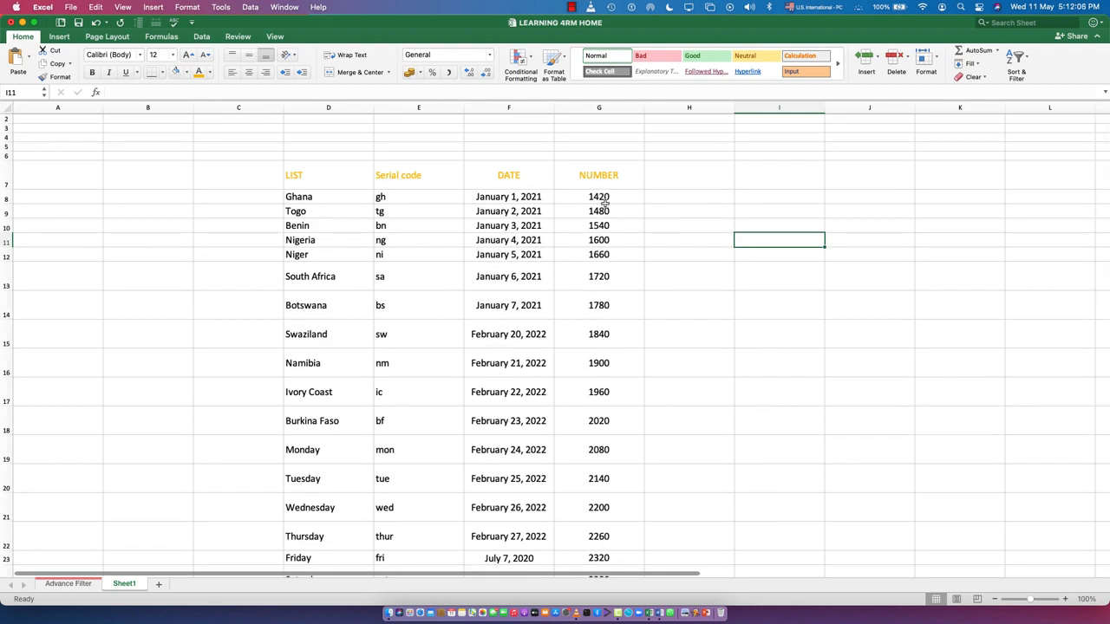
pyautogui.scroll(-9, 621, 415)
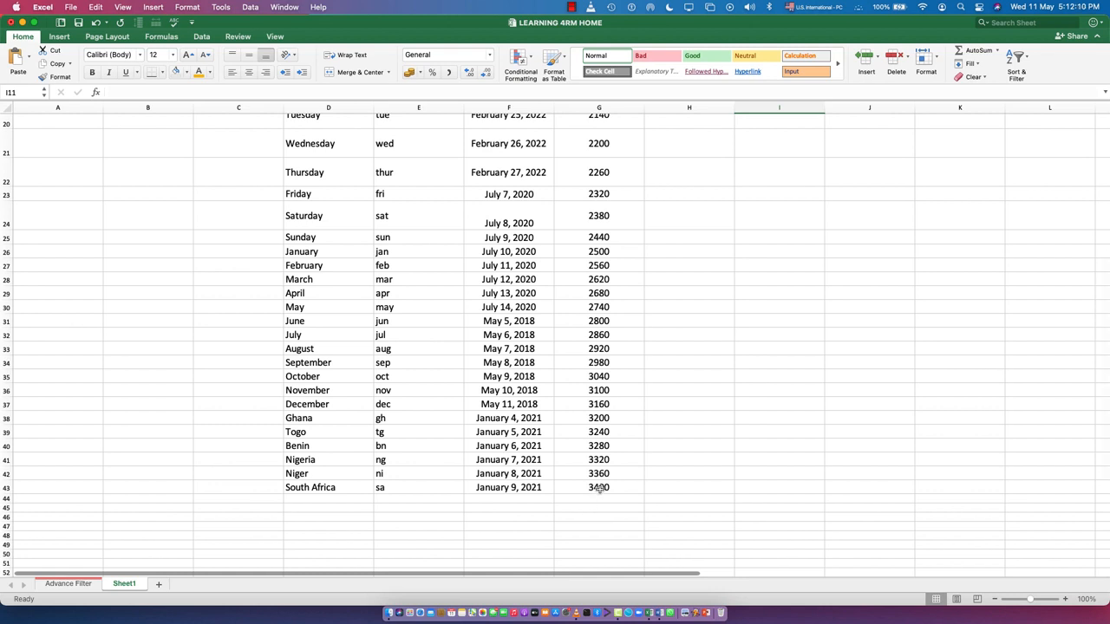
pyautogui.scroll(9, 600, 488)
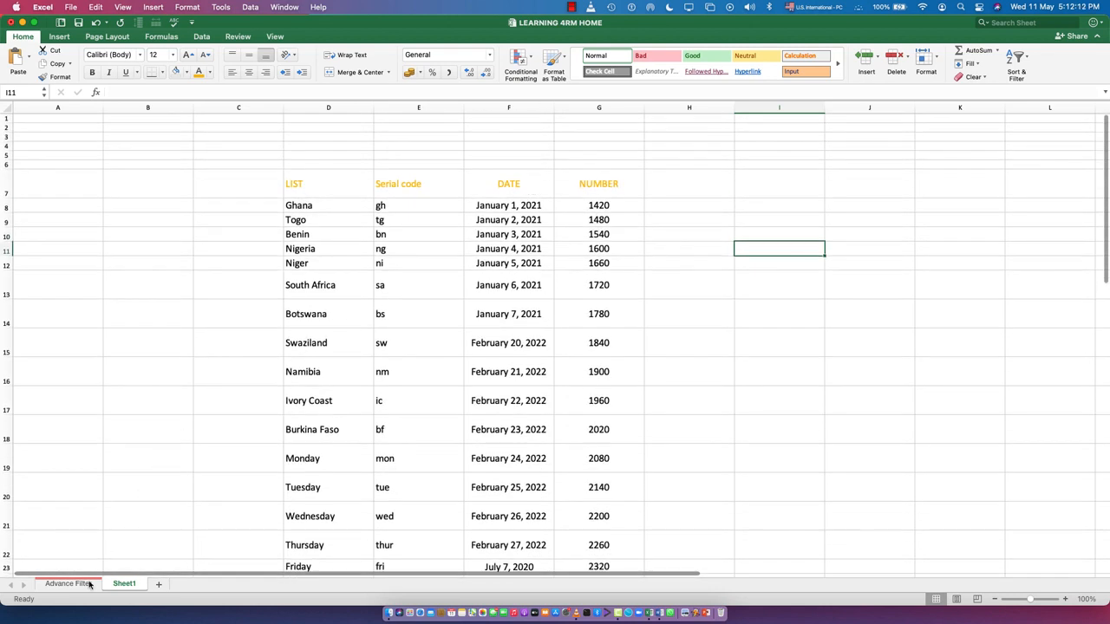
pyautogui.click(70, 585)
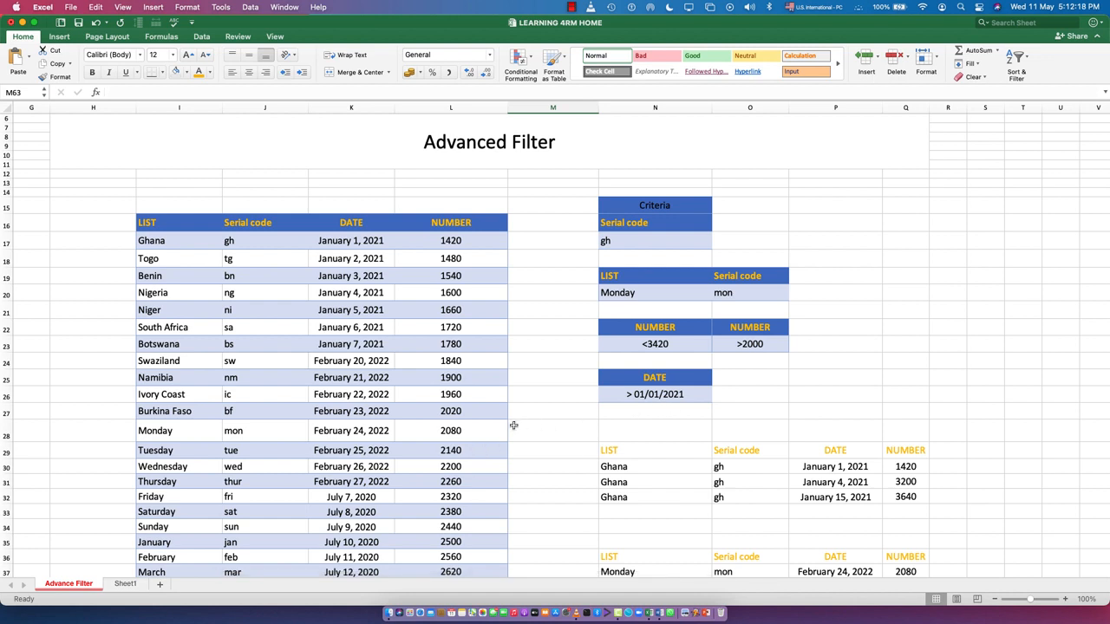
pyautogui.scroll(3, 546, 381)
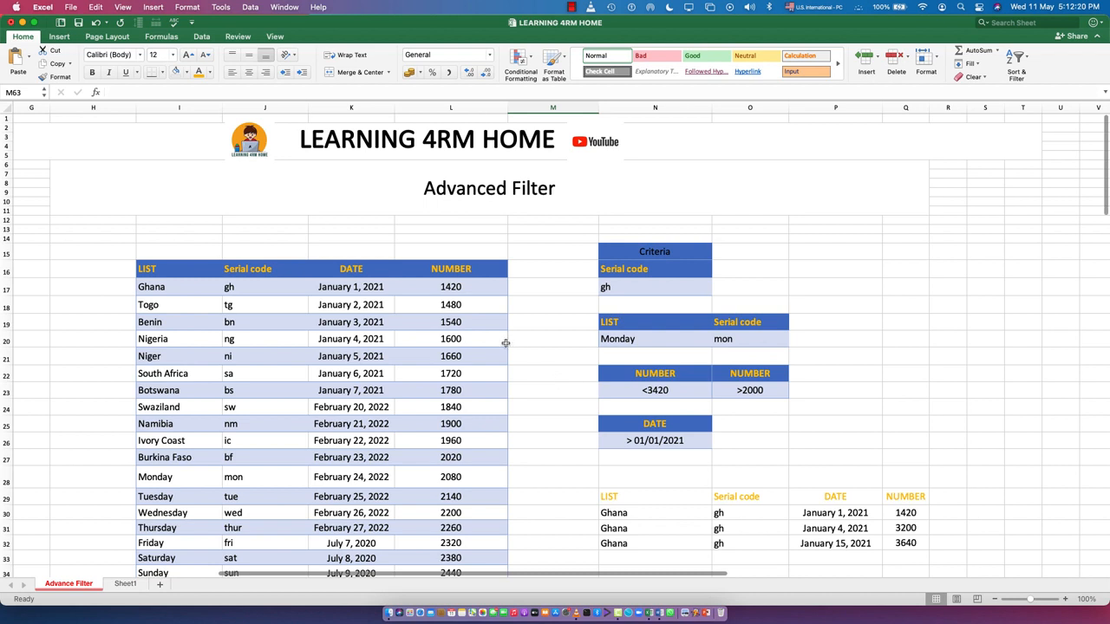